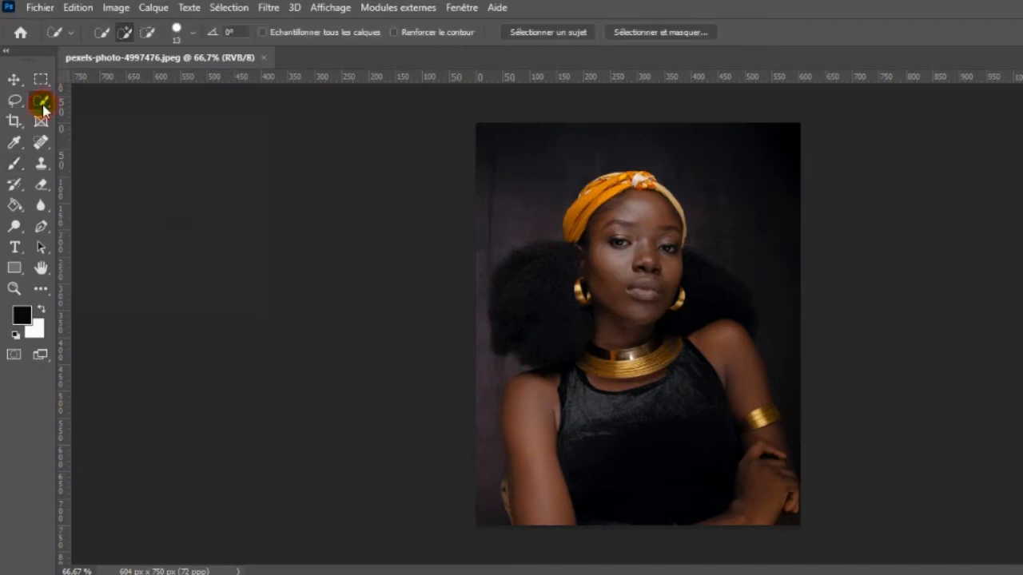
# Step: Select the woman with the automatic subject selection and add a layer mask that hides the photo's background
pyautogui.click(562, 37)
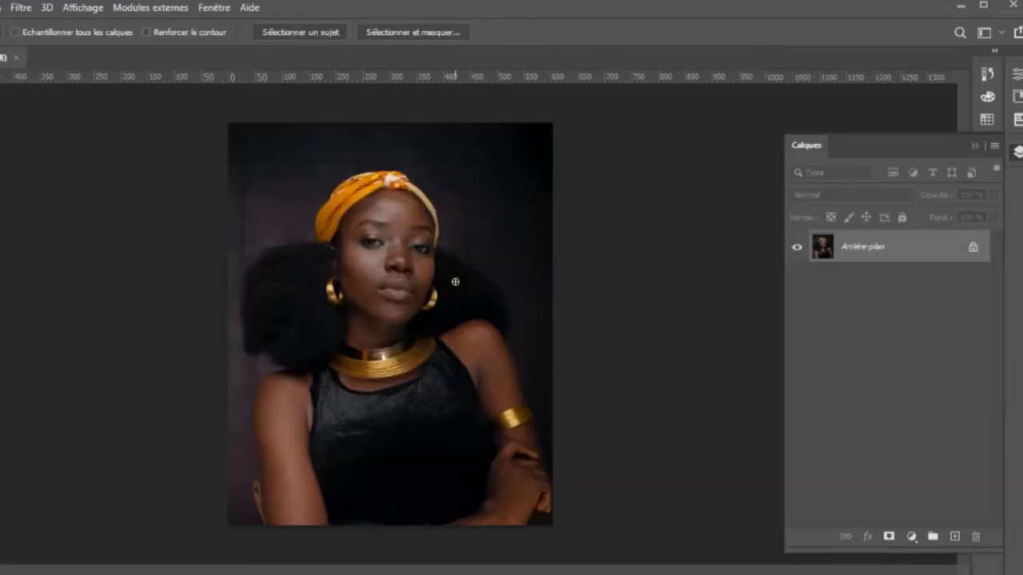
pyautogui.click(888, 537)
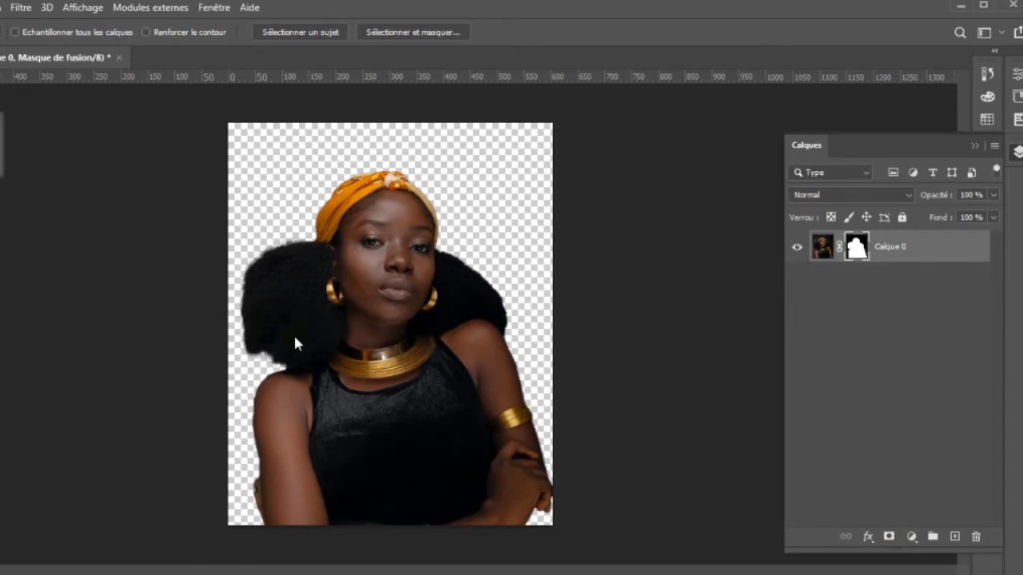
# Step: Extend the canvas with the Crop tool on both sides of the woman to about 1183 px wide
pyautogui.press('c')
pyautogui.moveTo(229, 321); pyautogui.dragTo(151, 338)
pyautogui.moveTo(627, 319); pyautogui.dragTo(696, 312)
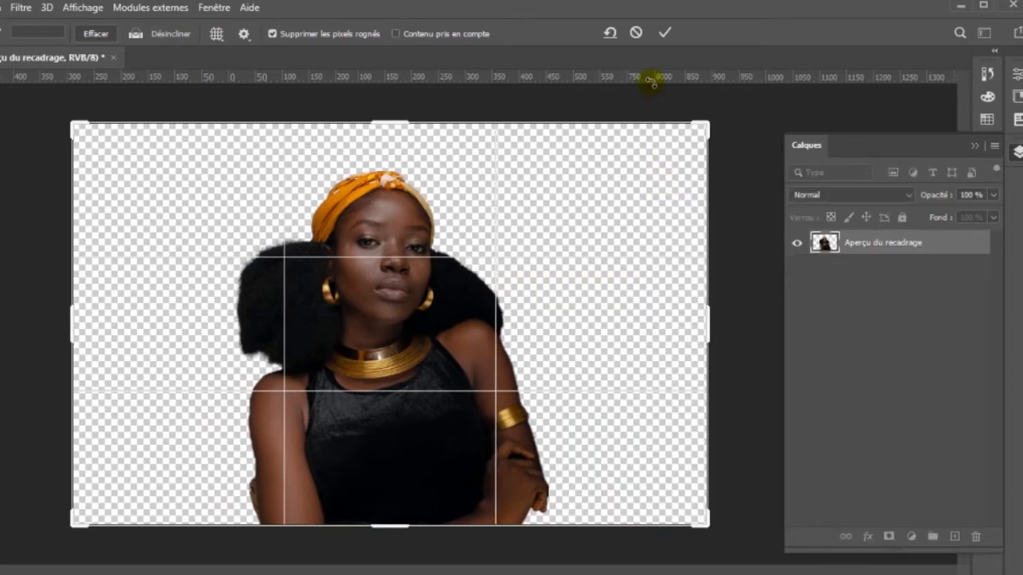
pyautogui.click(666, 34)
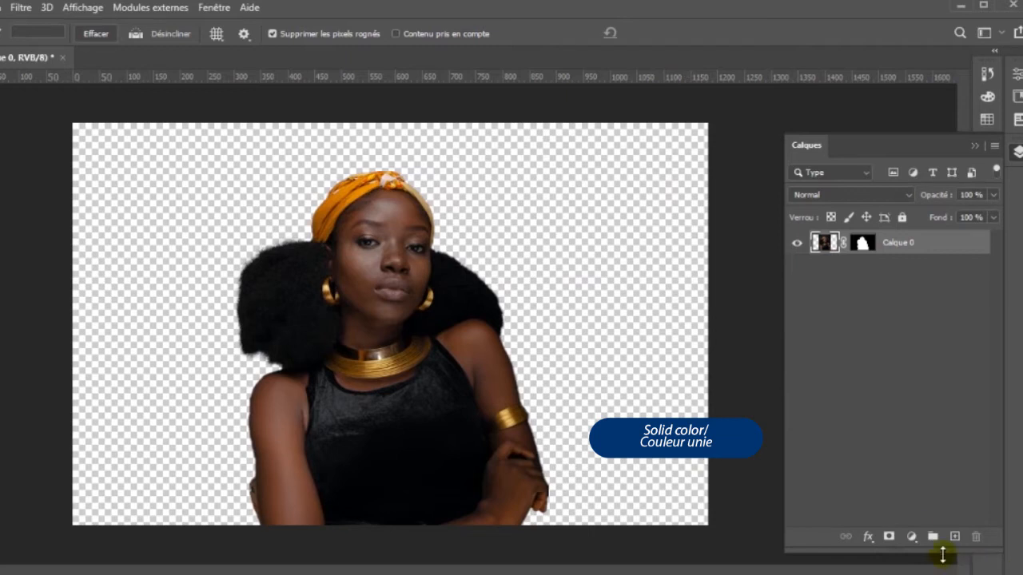
# Step: Add a solid color fill layer in pale pinkish white f7f2f7 and place it below the cut-out portrait layer
pyautogui.click(912, 537)
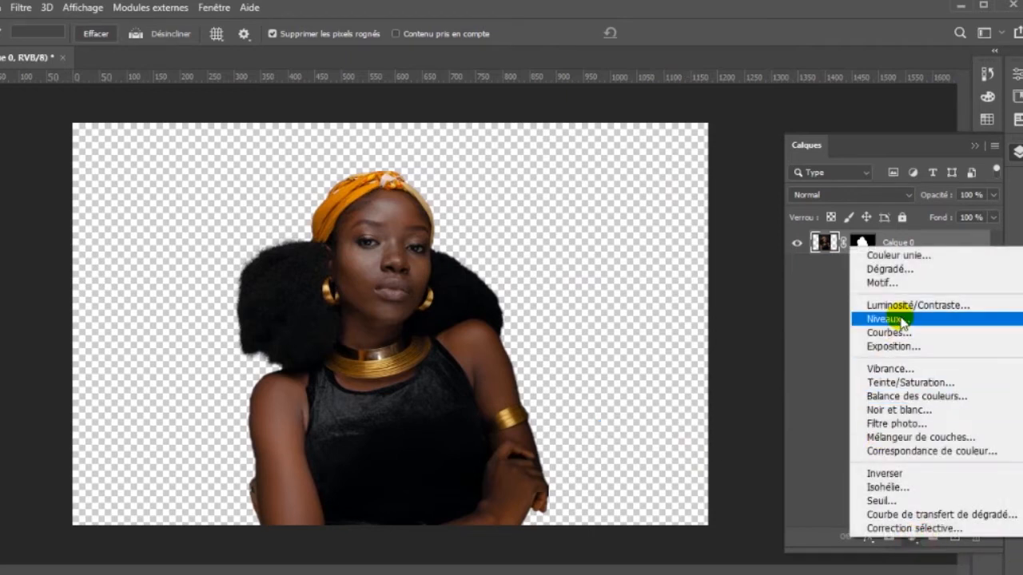
pyautogui.click(899, 256)
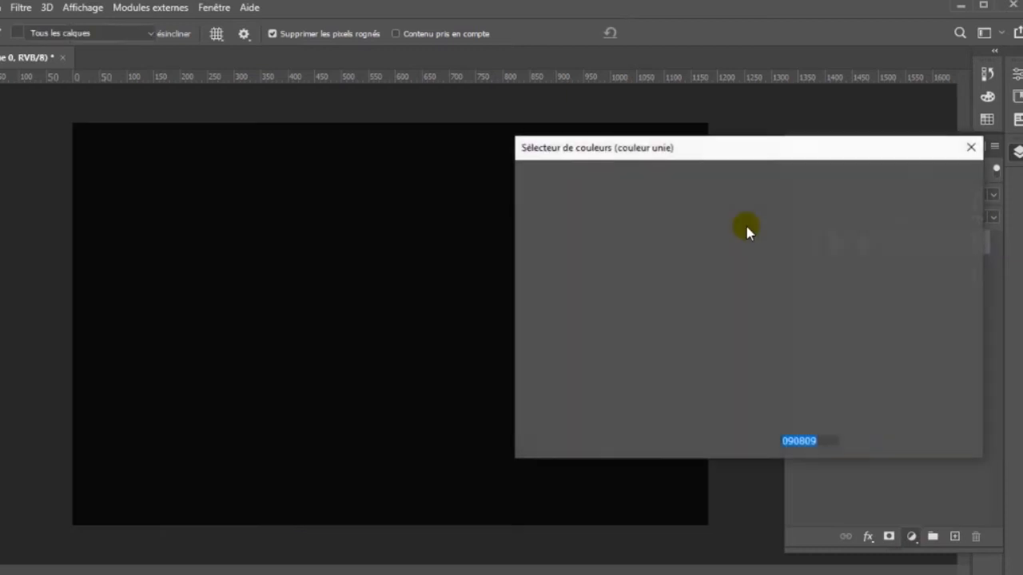
pyautogui.click(528, 192)
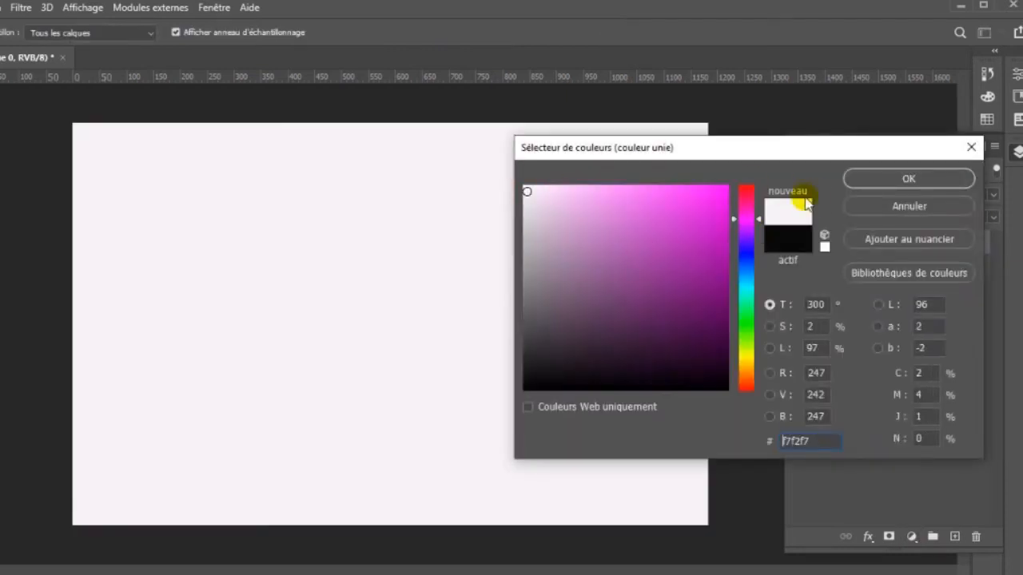
pyautogui.click(858, 183)
pyautogui.moveTo(895, 241); pyautogui.dragTo(907, 280)
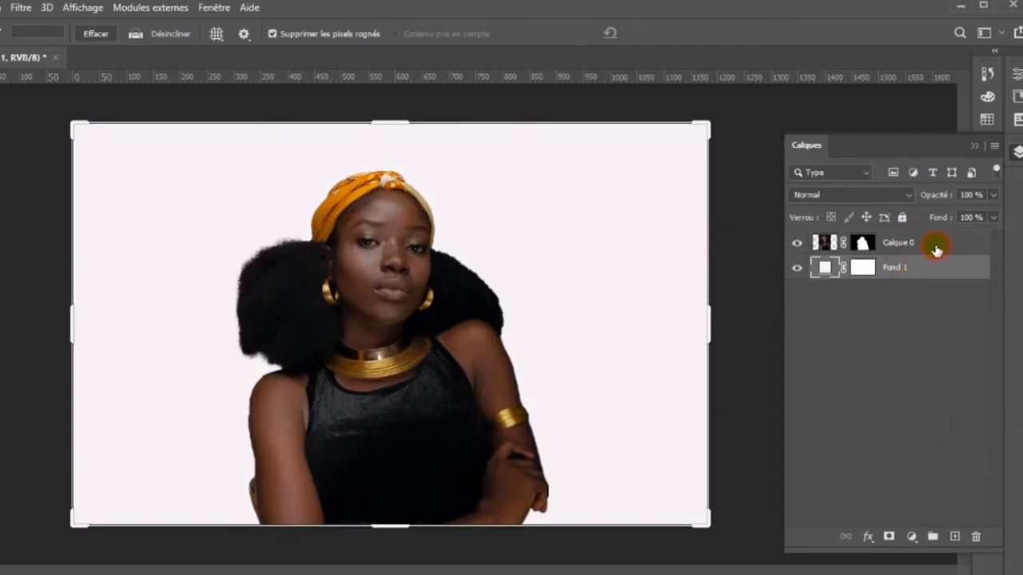
# Step: Add an empty layer above the portrait layer and place the city photo pexels-photo-374685.jpeg as an embedded image
pyautogui.click(935, 250)
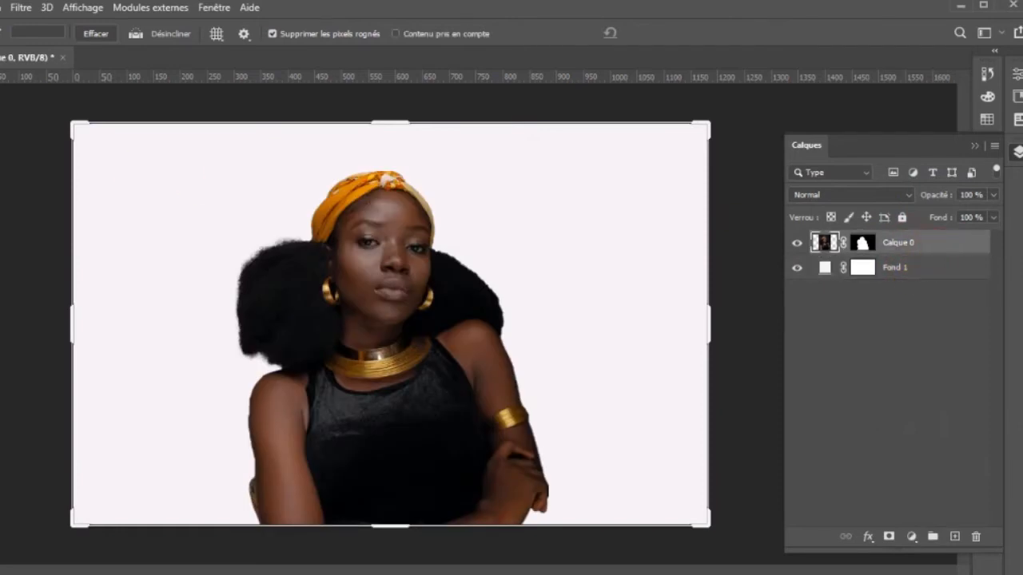
pyautogui.press('v')
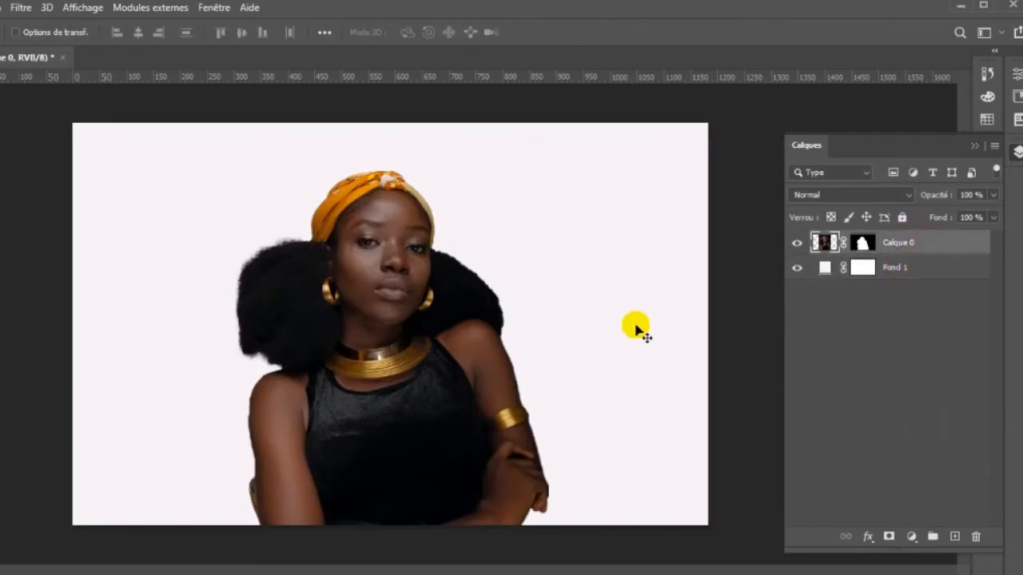
pyautogui.click(954, 537)
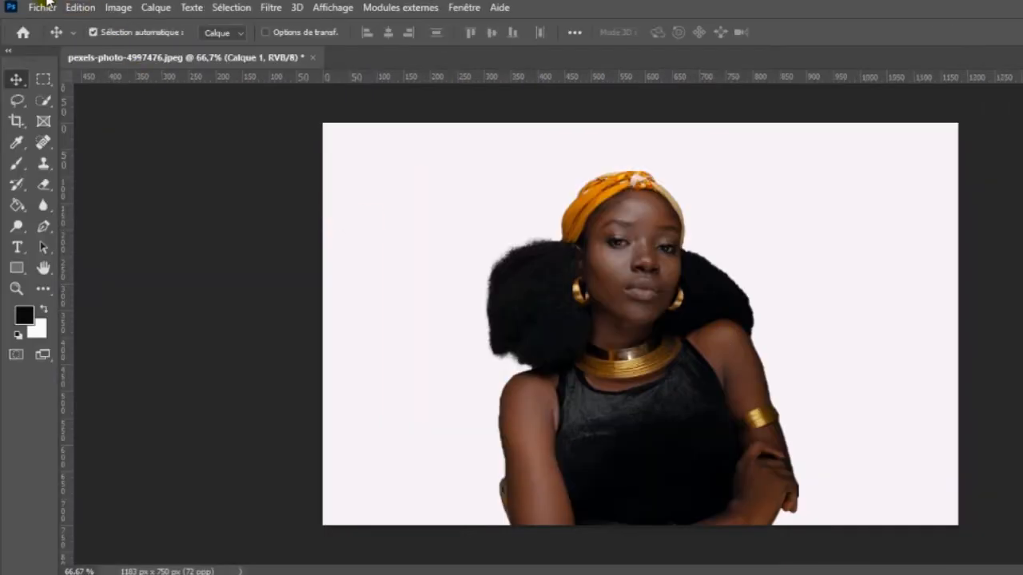
pyautogui.click(42, 10)
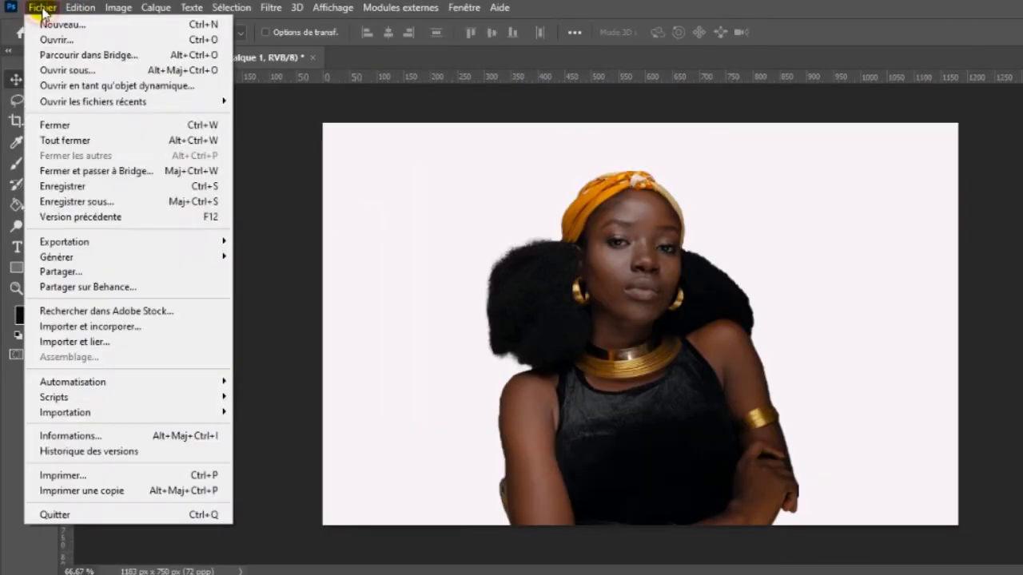
pyautogui.click(128, 329)
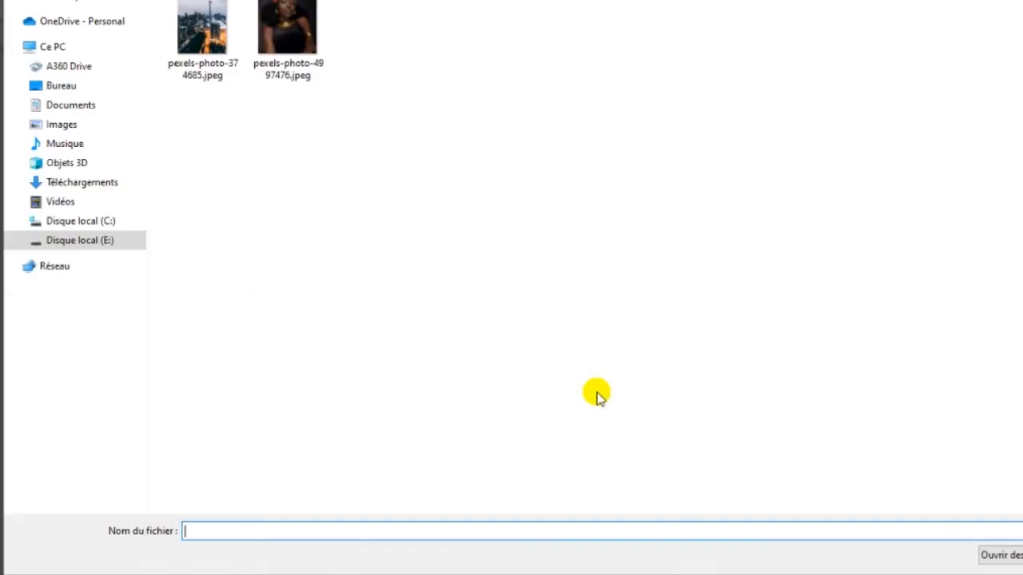
pyautogui.doubleClick(212, 64)
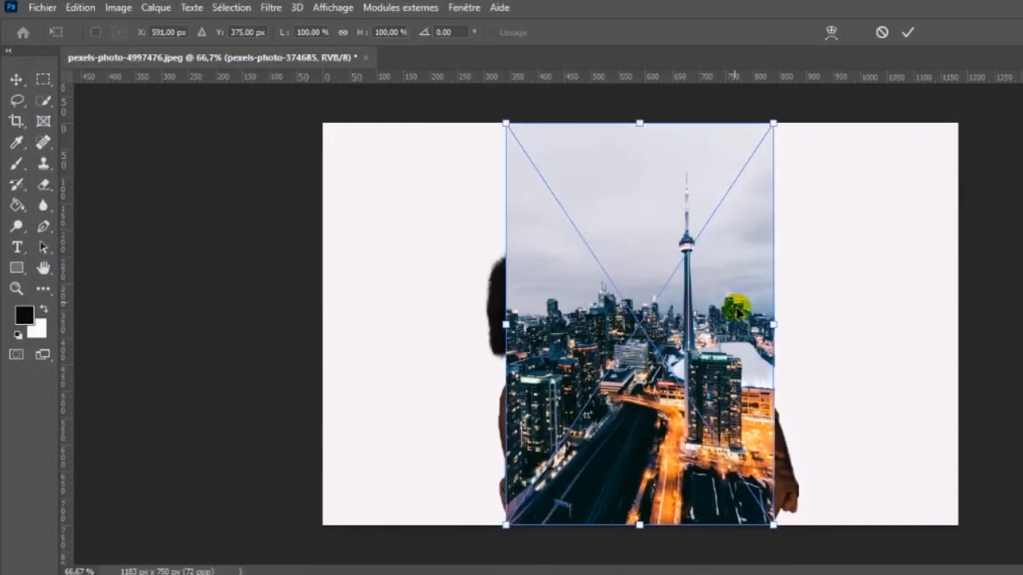
# Step: Scale the placed city photo to about 146% and position it so the tower and skyline cover the woman
pyautogui.moveTo(735, 313); pyautogui.dragTo(704, 303)
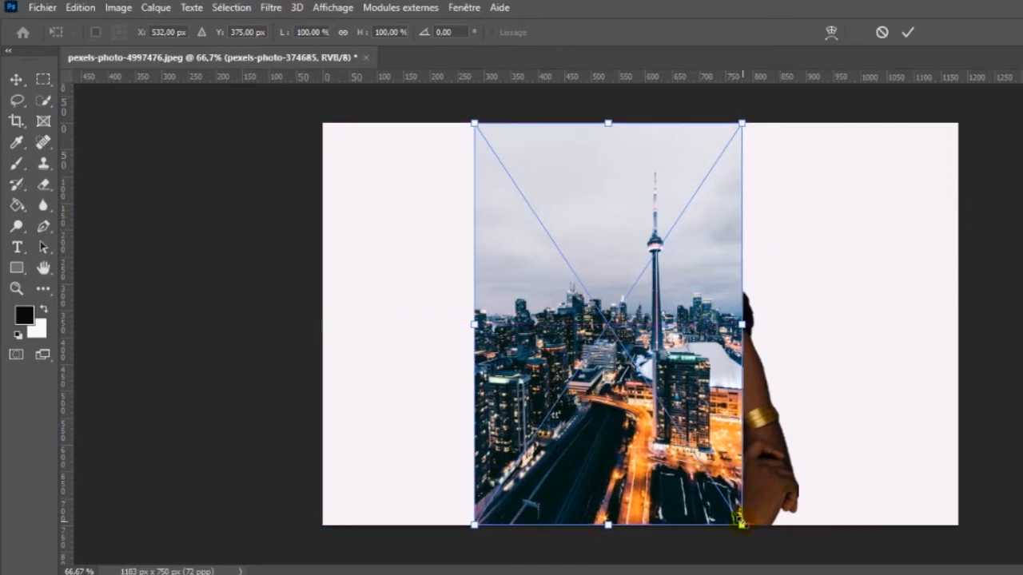
pyautogui.moveTo(742, 524); pyautogui.dragTo(850, 574)
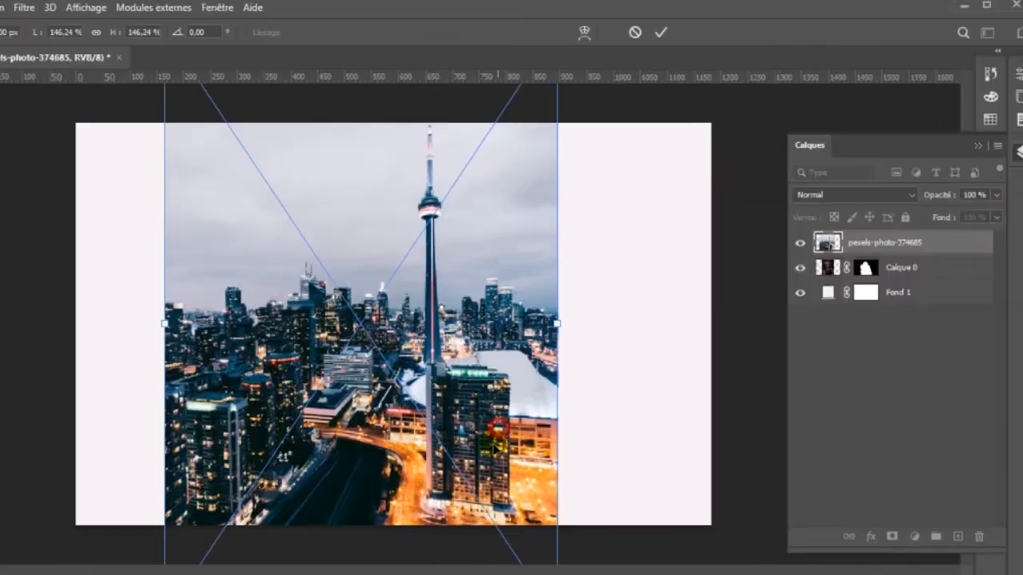
pyautogui.moveTo(744, 433); pyautogui.dragTo(738, 456)
pyautogui.moveTo(491, 457); pyautogui.dragTo(492, 463)
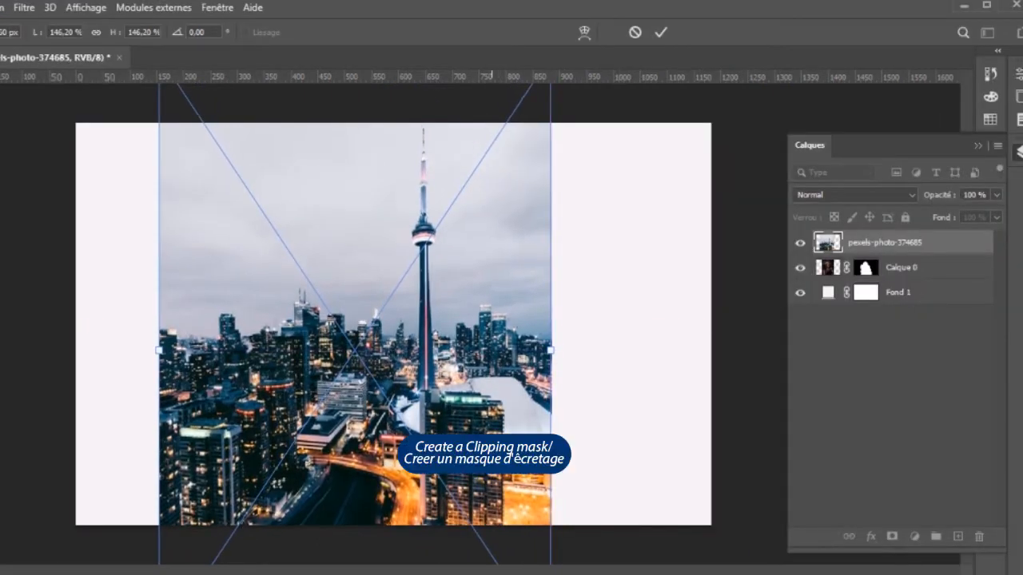
pyautogui.press('Return')
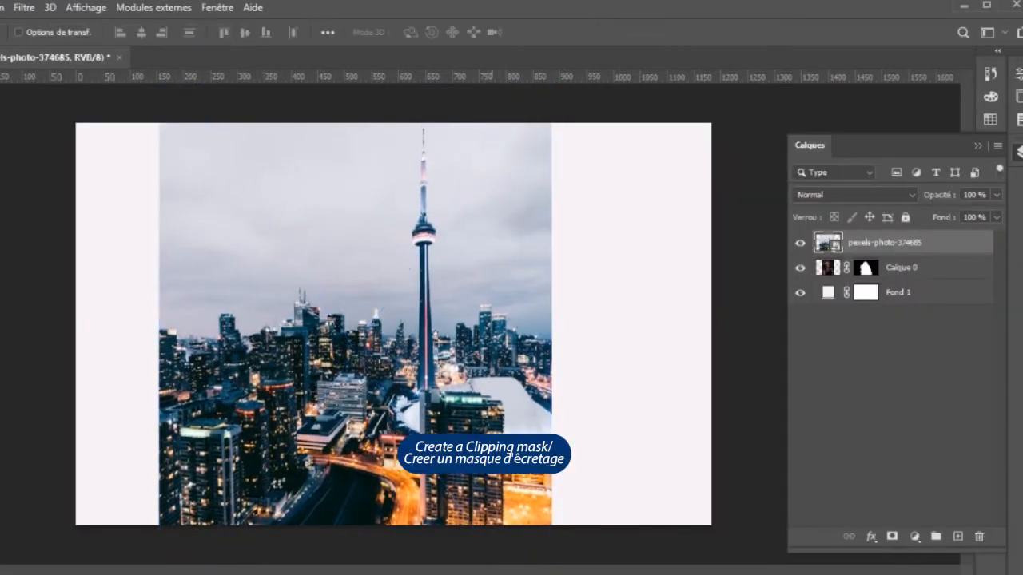
# Step: Clip the city photo to the portrait layer with a clipping mask and set its opacity to 58%
pyautogui.rightClick(941, 246)
pyautogui.click(844, 253)
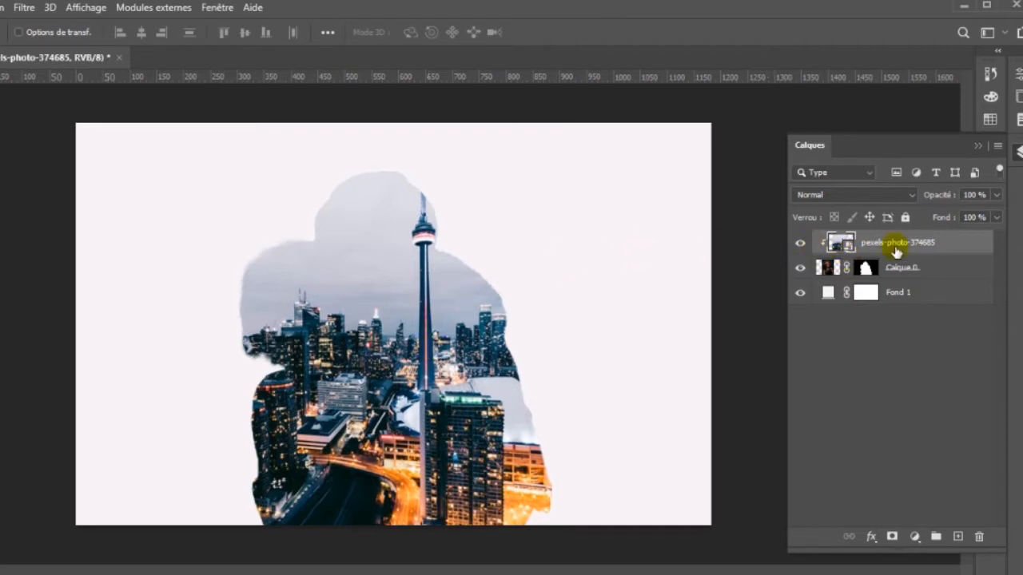
pyautogui.click(997, 195)
pyautogui.moveTo(994, 218); pyautogui.dragTo(964, 219)
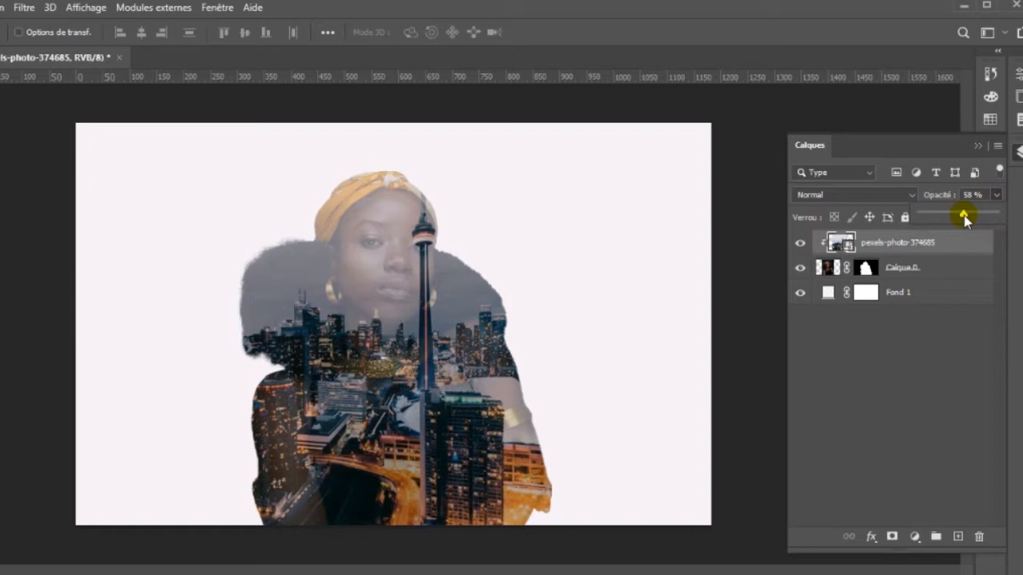
# Step: Add a layer mask to the city photo and brush black over the face and the hair beside it to reveal them
pyautogui.click(892, 536)
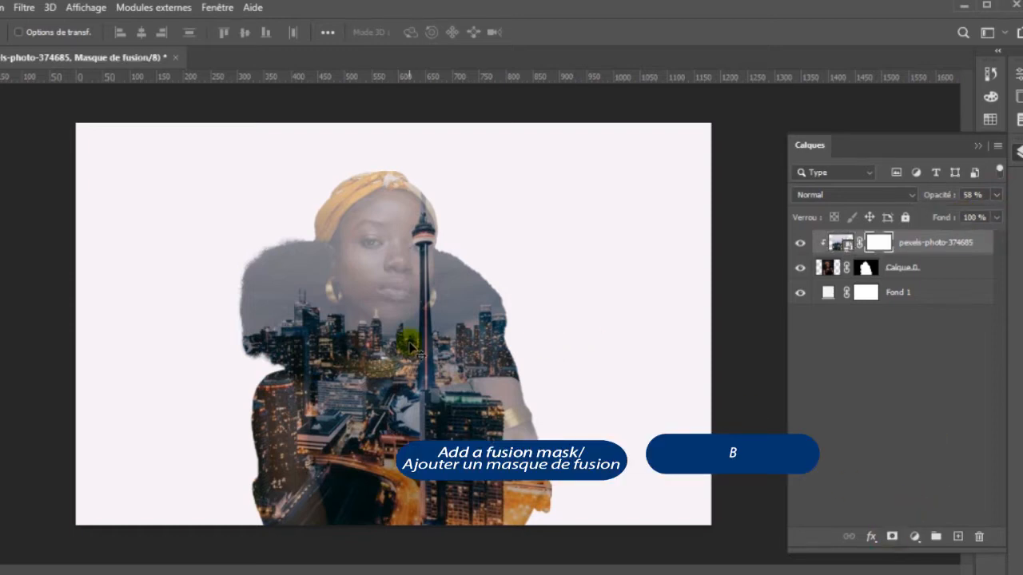
pyautogui.press('b')
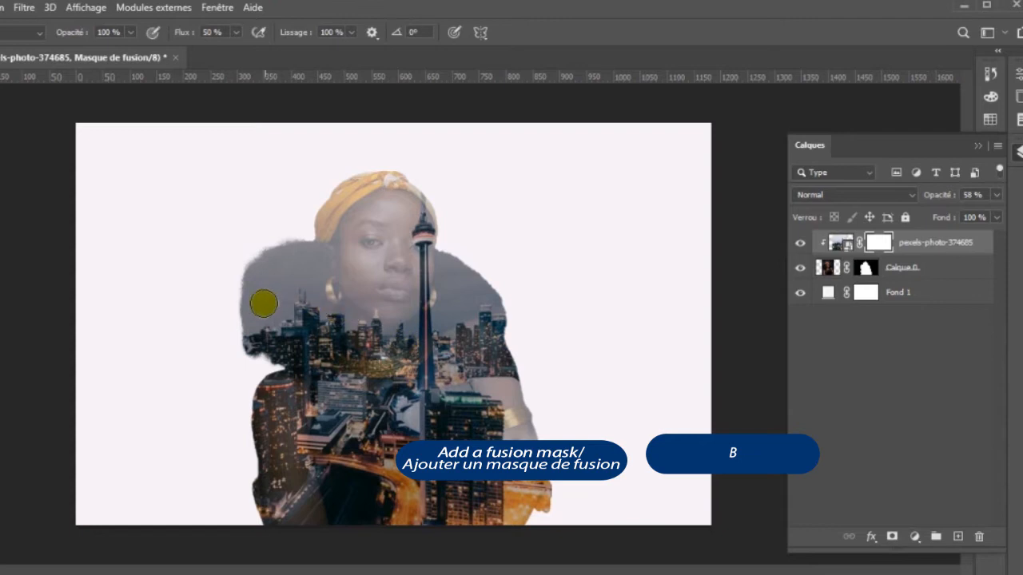
pyautogui.moveTo(252, 321)
pyautogui.mouseDown()
pyautogui.moveTo(245, 275)
pyautogui.moveTo(305, 279)
pyautogui.moveTo(292, 267)
pyautogui.moveTo(306, 278)
pyautogui.moveTo(297, 246)
pyautogui.moveTo(324, 276)
pyautogui.moveTo(324, 253)
pyautogui.moveTo(351, 268)
pyautogui.mouseUp()
pyautogui.moveTo(404, 207)
pyautogui.mouseDown()
pyautogui.moveTo(370, 204)
pyautogui.moveTo(338, 254)
pyautogui.moveTo(400, 196)
pyautogui.moveTo(394, 261)
pyautogui.moveTo(404, 303)
pyautogui.moveTo(391, 312)
pyautogui.moveTo(361, 302)
pyautogui.moveTo(344, 259)
pyautogui.moveTo(360, 251)
pyautogui.moveTo(333, 258)
pyautogui.moveTo(358, 216)
pyautogui.moveTo(387, 197)
pyautogui.moveTo(361, 211)
pyautogui.moveTo(340, 249)
pyautogui.moveTo(348, 226)
pyautogui.moveTo(339, 257)
pyautogui.moveTo(256, 260)
pyautogui.moveTo(266, 307)
pyautogui.moveTo(278, 309)
pyautogui.moveTo(262, 319)
pyautogui.moveTo(281, 288)
pyautogui.moveTo(265, 320)
pyautogui.moveTo(304, 282)
pyautogui.moveTo(329, 291)
pyautogui.moveTo(336, 282)
pyautogui.moveTo(358, 307)
pyautogui.moveTo(307, 268)
pyautogui.moveTo(344, 280)
pyautogui.moveTo(372, 253)
pyautogui.moveTo(370, 229)
pyautogui.moveTo(385, 214)
pyautogui.moveTo(391, 267)
pyautogui.moveTo(379, 221)
pyautogui.mouseUp()
pyautogui.moveTo(387, 294)
pyautogui.mouseDown()
pyautogui.moveTo(388, 229)
pyautogui.moveTo(372, 211)
pyautogui.mouseUp()
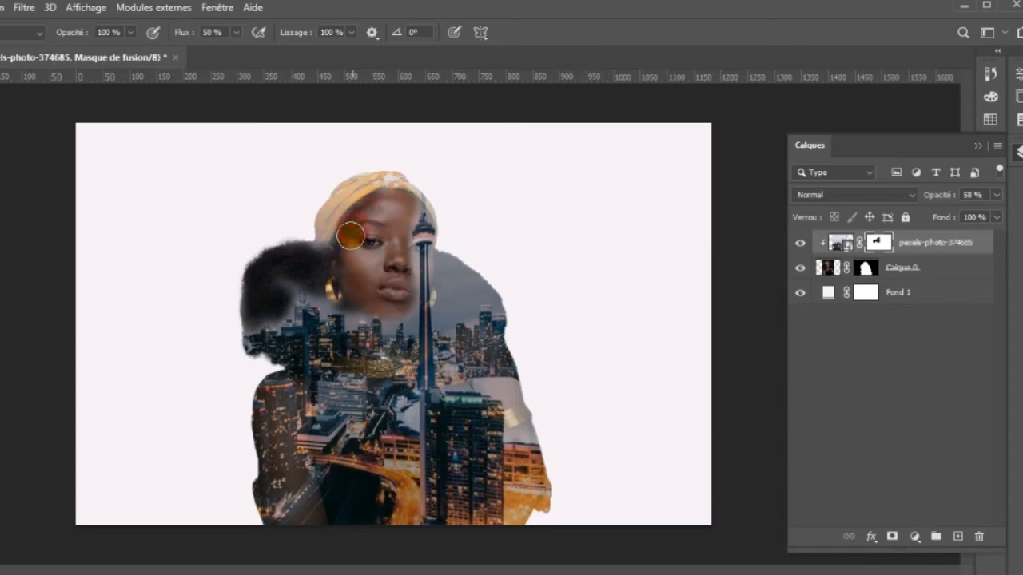
# Step: Set the city photo's opacity to 100% and brush its mask further along the forehead and the outer hair edge
pyautogui.click(996, 195)
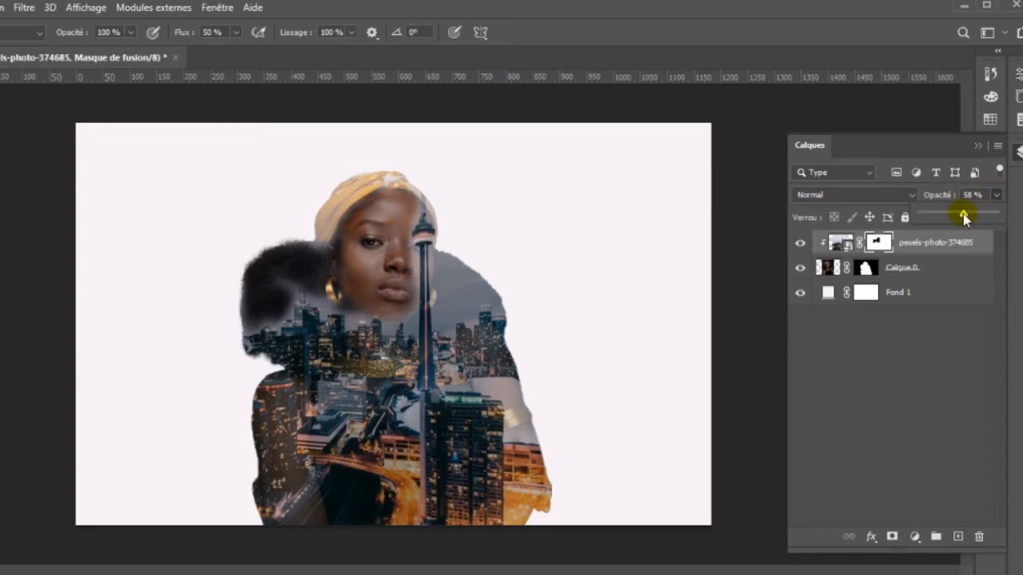
pyautogui.moveTo(963, 212); pyautogui.dragTo(995, 213)
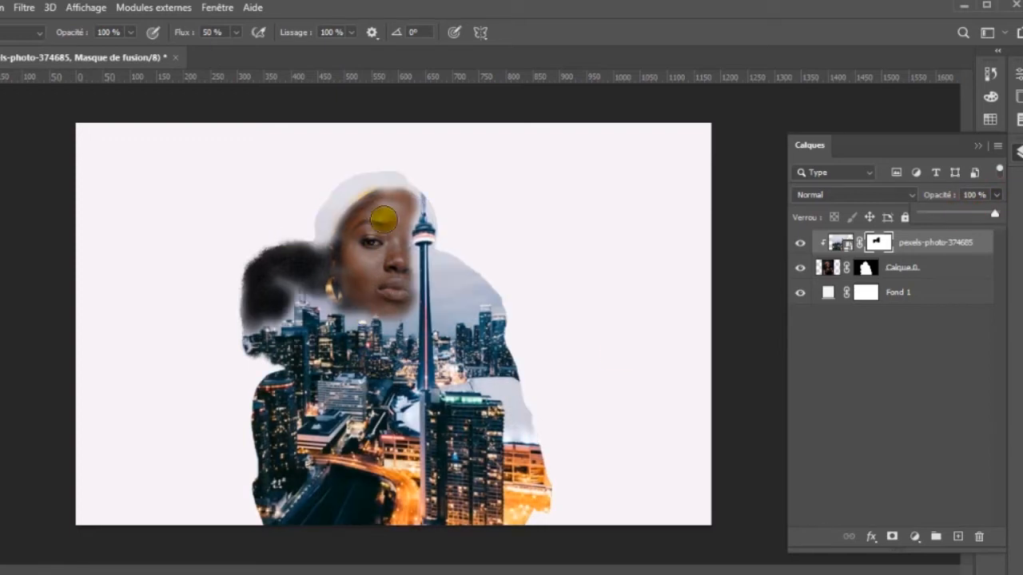
pyautogui.click(374, 209)
pyautogui.moveTo(362, 249)
pyautogui.mouseDown()
pyautogui.moveTo(342, 236)
pyautogui.moveTo(368, 203)
pyautogui.mouseUp()
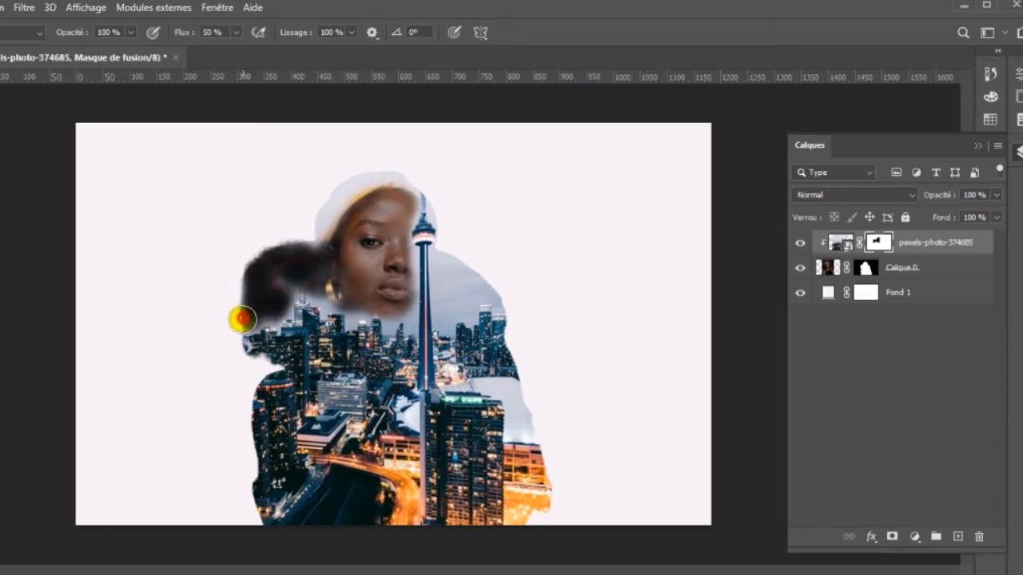
pyautogui.moveTo(251, 303); pyautogui.dragTo(282, 283)
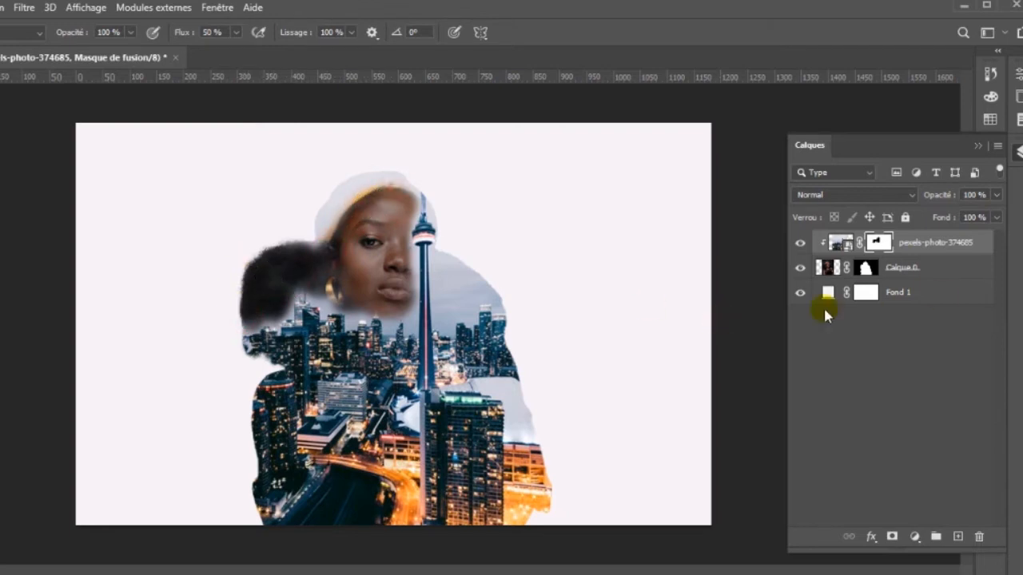
# Step: Change the background fill layer's color to light bluish grey dedee6
pyautogui.doubleClick(828, 293)
pyautogui.click(342, 200)
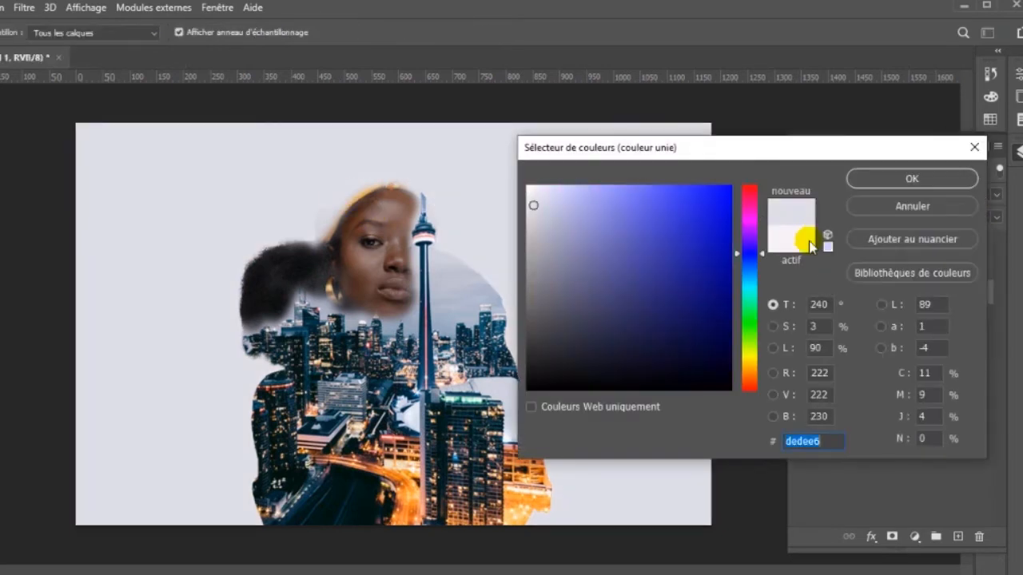
pyautogui.click(923, 178)
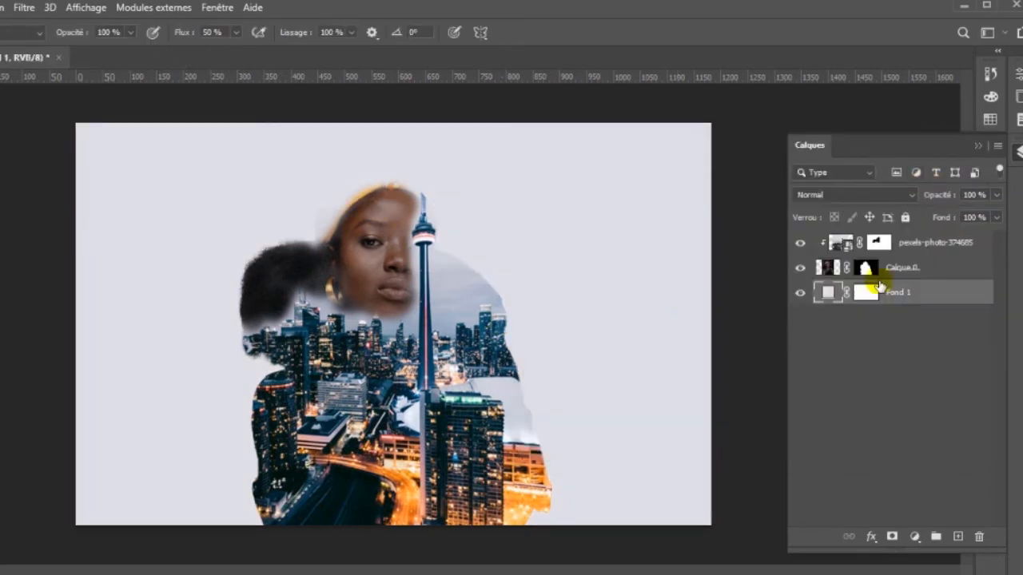
# Step: Brush the city photo's layer mask over the lower part of the hair to reveal the rest of the curls
pyautogui.click(877, 242)
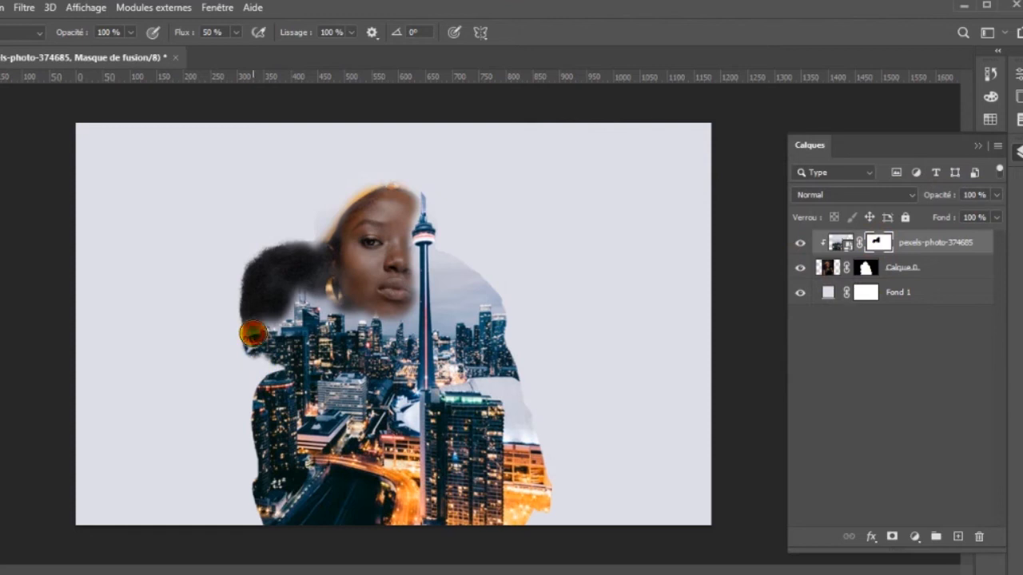
pyautogui.moveTo(292, 294)
pyautogui.mouseDown()
pyautogui.moveTo(332, 314)
pyautogui.moveTo(308, 298)
pyautogui.moveTo(329, 305)
pyautogui.moveTo(315, 284)
pyautogui.moveTo(284, 320)
pyautogui.moveTo(242, 347)
pyautogui.mouseUp()
# Step: Lower the city photo's opacity to 51%, mask out the dark road area at the figure's base, and restore the opacity to 100%
pyautogui.click(996, 194)
pyautogui.moveTo(996, 214); pyautogui.dragTo(959, 214)
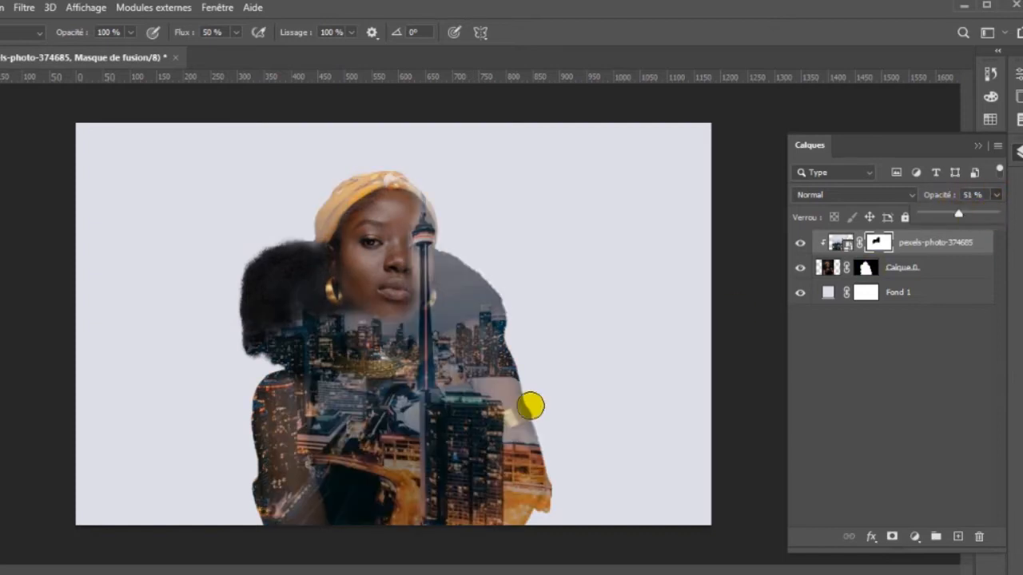
pyautogui.click(325, 477)
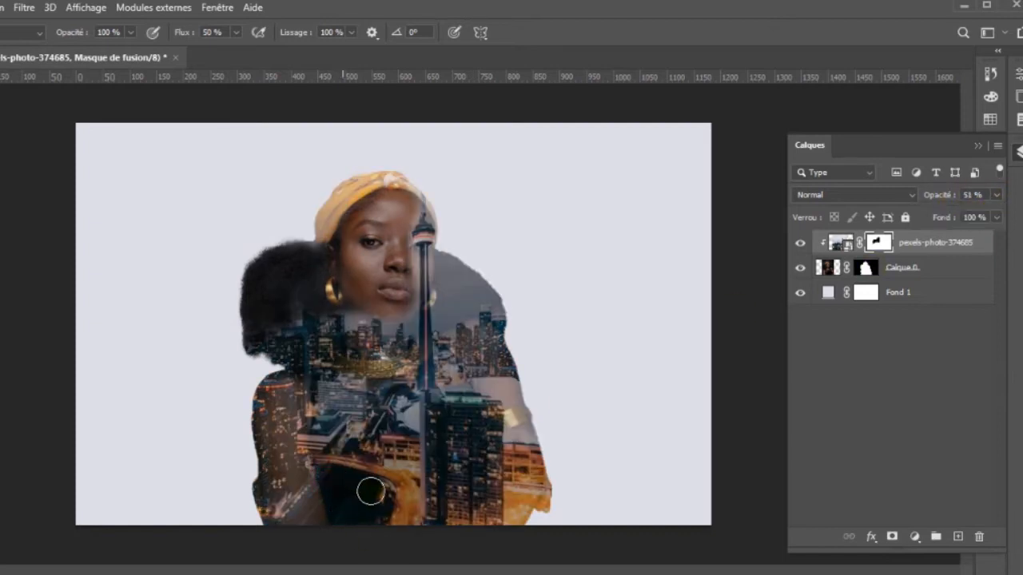
pyautogui.moveTo(380, 500)
pyautogui.mouseDown()
pyautogui.moveTo(376, 484)
pyautogui.moveTo(380, 505)
pyautogui.moveTo(346, 484)
pyautogui.mouseUp()
pyautogui.press('b')
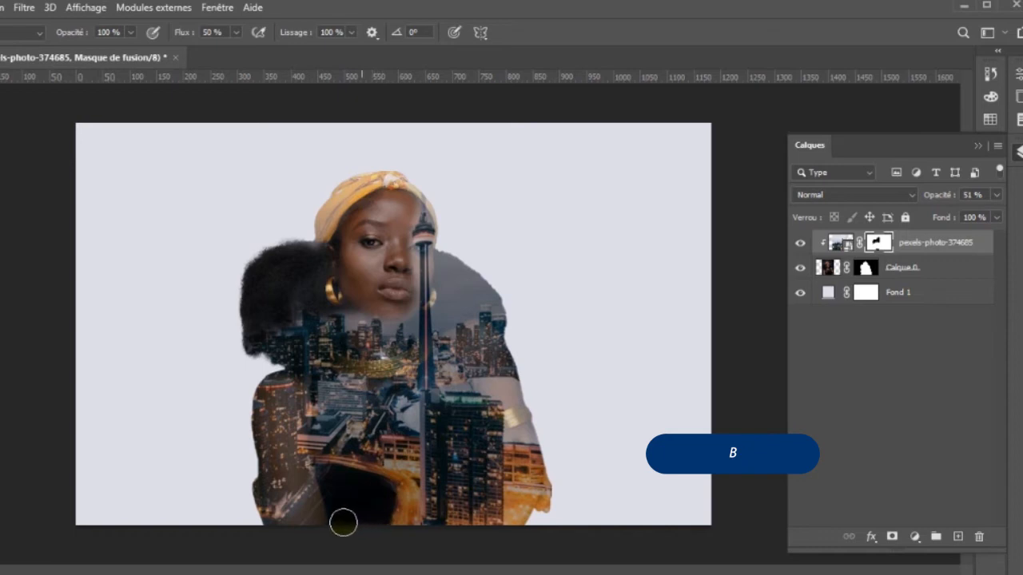
pyautogui.click(996, 195)
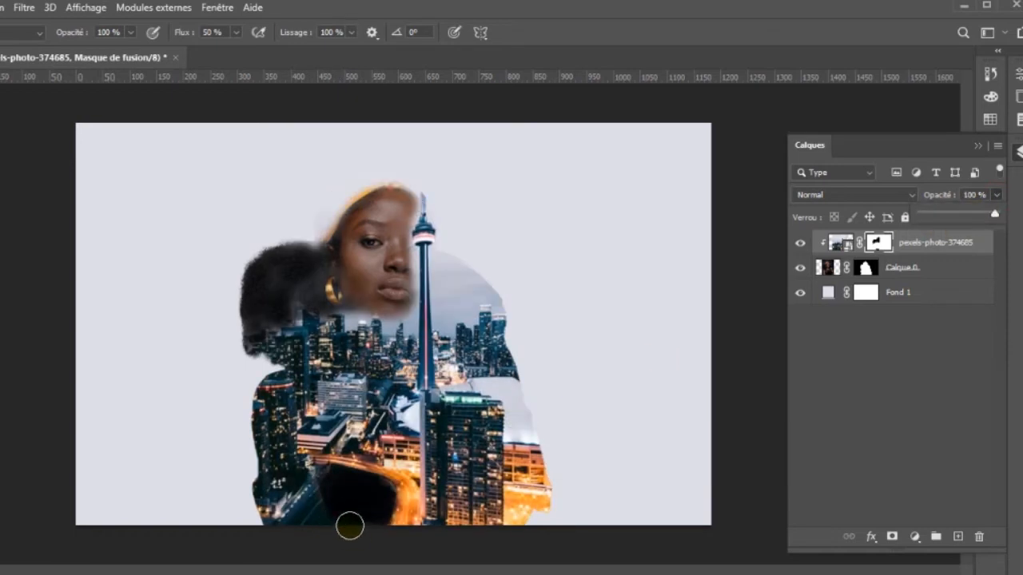
pyautogui.moveTo(349, 525)
pyautogui.mouseDown()
pyautogui.moveTo(373, 512)
pyautogui.moveTo(383, 492)
pyautogui.moveTo(376, 522)
pyautogui.moveTo(348, 528)
pyautogui.mouseUp()
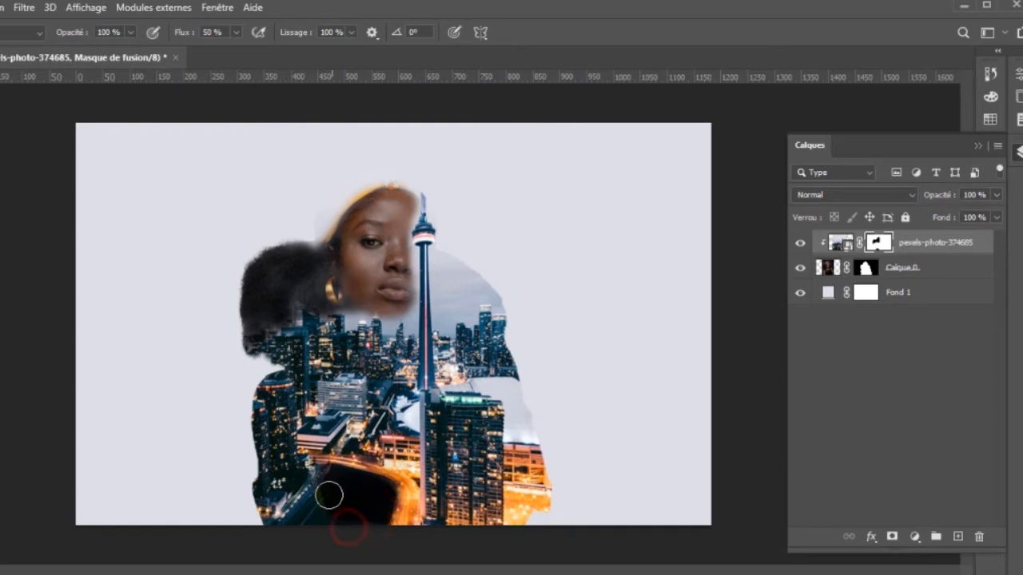
# Step: Brush the city photo's layer mask along the woman's upper arm to reveal her bare arm down to the canvas edge
pyautogui.click(319, 476)
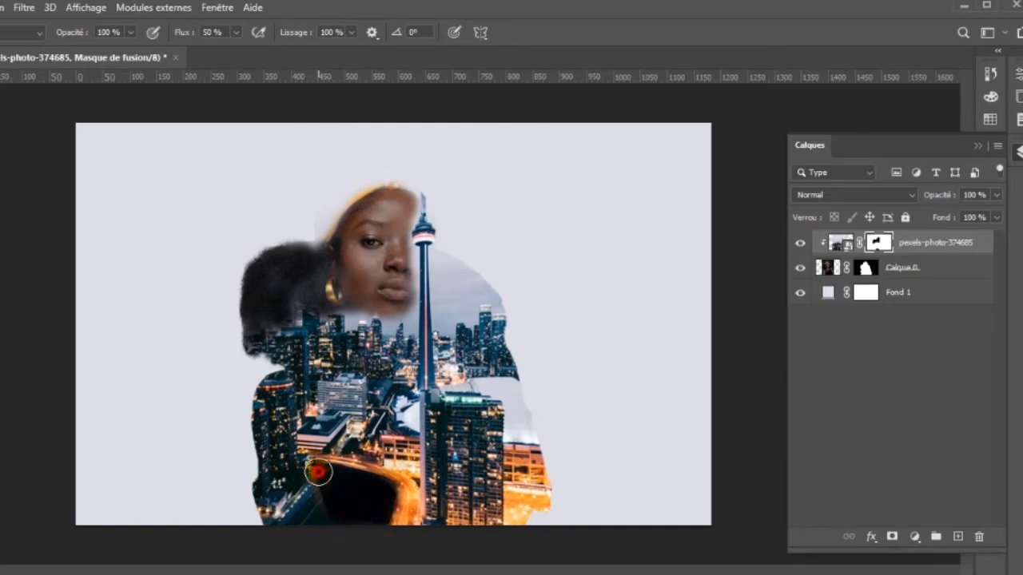
pyautogui.moveTo(279, 387)
pyautogui.mouseDown()
pyautogui.moveTo(257, 424)
pyautogui.moveTo(259, 444)
pyautogui.moveTo(278, 380)
pyautogui.moveTo(258, 401)
pyautogui.moveTo(255, 443)
pyautogui.moveTo(265, 386)
pyautogui.moveTo(273, 441)
pyautogui.moveTo(286, 397)
pyautogui.moveTo(298, 440)
pyautogui.moveTo(280, 378)
pyautogui.moveTo(257, 421)
pyautogui.moveTo(267, 378)
pyautogui.moveTo(263, 411)
pyautogui.moveTo(302, 510)
pyautogui.moveTo(293, 492)
pyautogui.moveTo(290, 450)
pyautogui.moveTo(317, 529)
pyautogui.moveTo(293, 438)
pyautogui.moveTo(294, 489)
pyautogui.moveTo(299, 495)
pyautogui.moveTo(279, 394)
pyautogui.moveTo(303, 486)
pyautogui.moveTo(327, 528)
pyautogui.moveTo(289, 504)
pyautogui.moveTo(323, 537)
pyautogui.moveTo(315, 525)
pyautogui.moveTo(349, 525)
pyautogui.mouseUp()
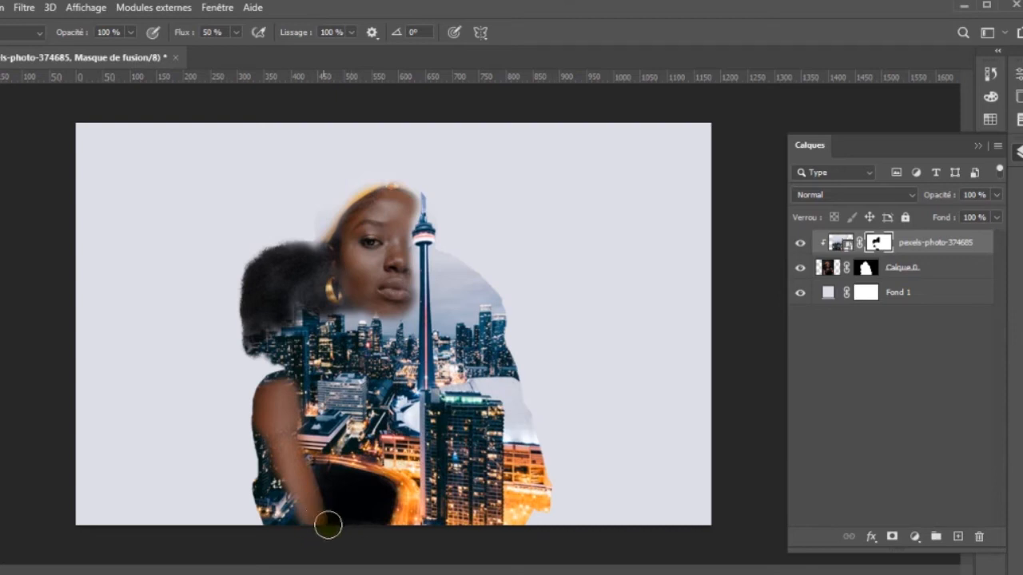
pyautogui.moveTo(317, 473)
pyautogui.mouseDown()
pyautogui.moveTo(279, 417)
pyautogui.moveTo(287, 465)
pyautogui.moveTo(280, 401)
pyautogui.moveTo(294, 438)
pyautogui.moveTo(282, 388)
pyautogui.mouseUp()
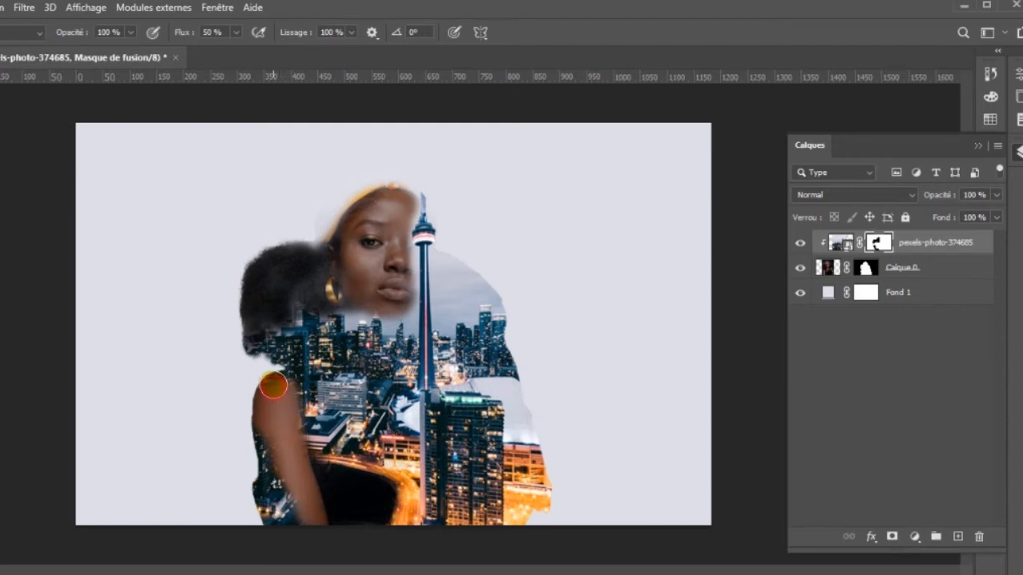
pyautogui.moveTo(274, 380)
pyautogui.mouseDown()
pyautogui.moveTo(251, 400)
pyautogui.moveTo(271, 400)
pyautogui.moveTo(257, 399)
pyautogui.mouseUp()
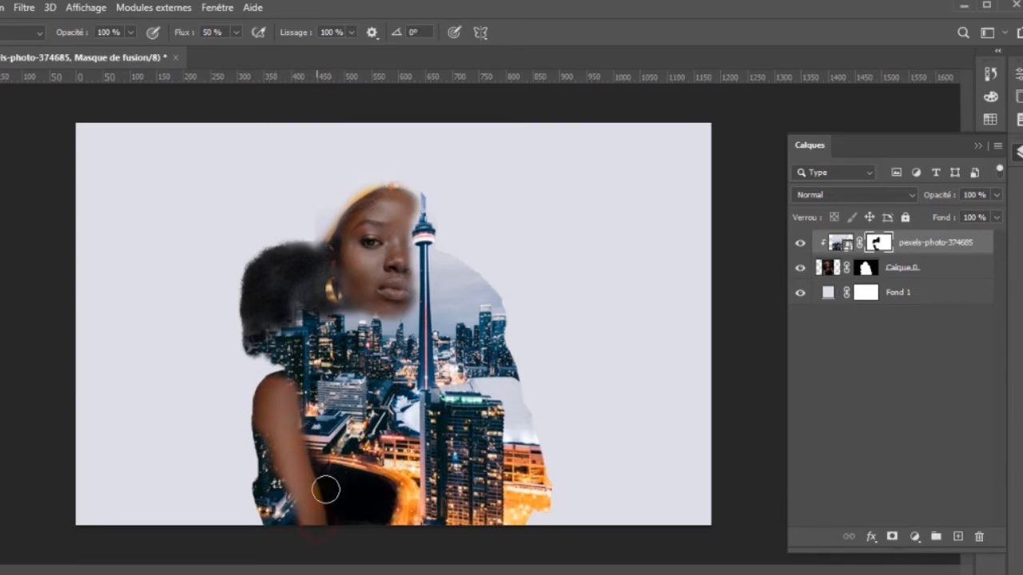
pyautogui.moveTo(326, 489)
pyautogui.mouseDown()
pyautogui.moveTo(313, 479)
pyautogui.moveTo(367, 504)
pyautogui.mouseUp()
# Step: Paint on the Calque 0 layer mask to clean the leftover halo around the forehead and above the head
pyautogui.click(867, 271)
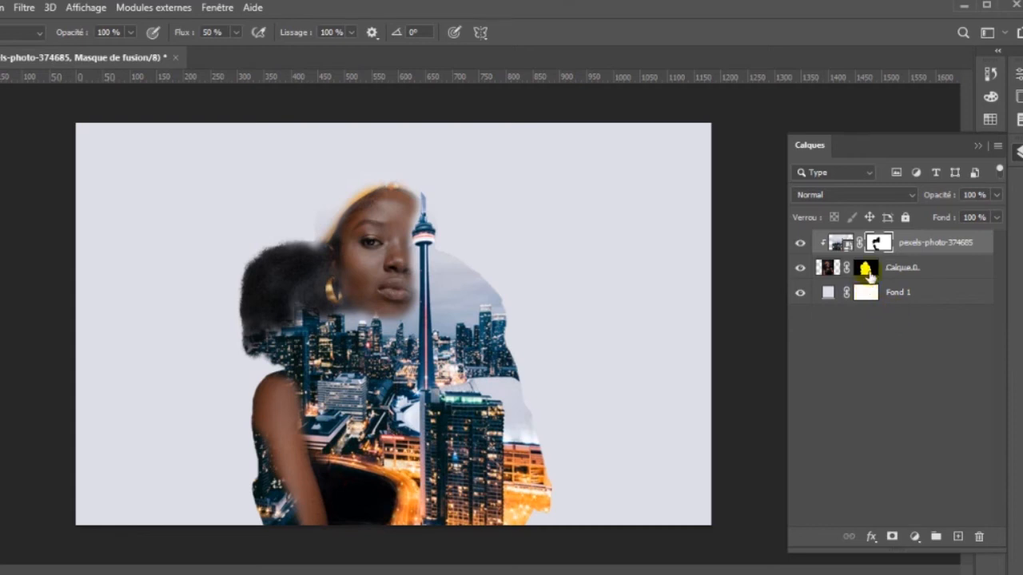
pyautogui.click(869, 273)
pyautogui.moveTo(382, 160)
pyautogui.mouseDown()
pyautogui.moveTo(341, 177)
pyautogui.moveTo(318, 205)
pyautogui.mouseUp()
pyautogui.click(318, 207)
pyautogui.click(315, 217)
pyautogui.click(314, 226)
pyautogui.moveTo(331, 182); pyautogui.dragTo(342, 164)
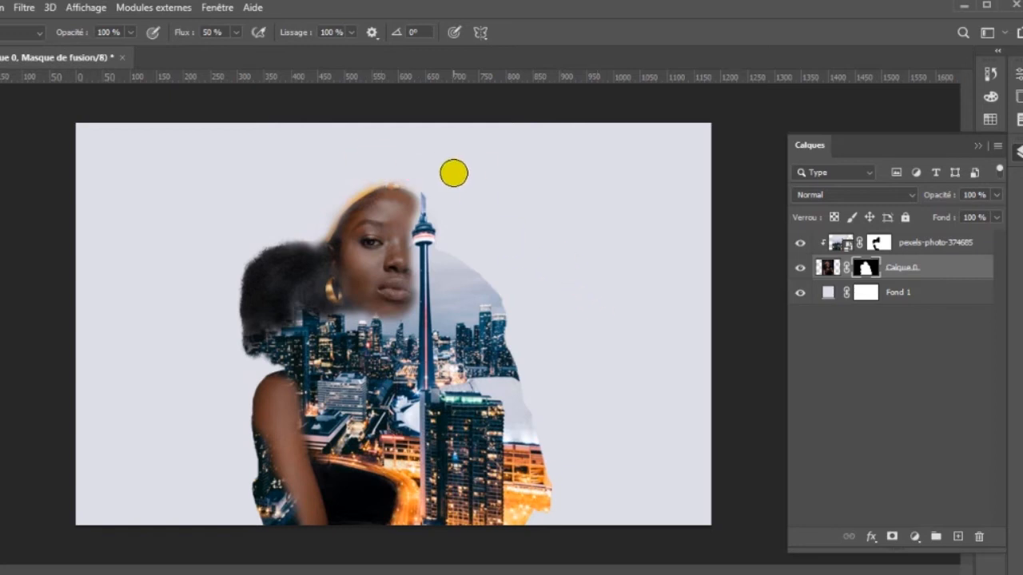
pyautogui.click(381, 156)
pyautogui.click(341, 178)
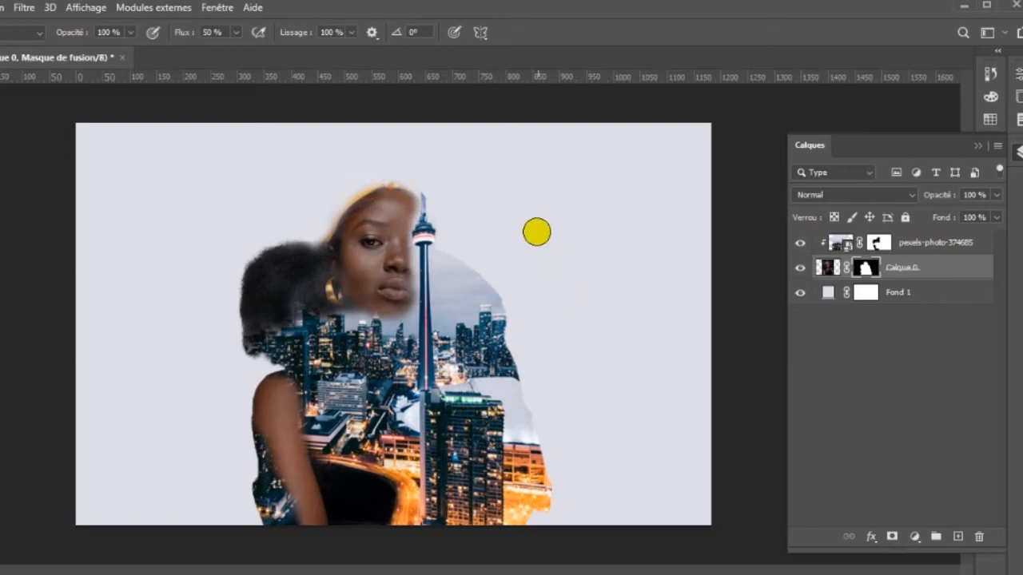
# Step: Fade the hazy sky area beside the tower on the Calque 0 mask, enlarging the brush to 106 px
pyautogui.click(458, 268)
pyautogui.click(464, 276)
pyautogui.click(447, 258)
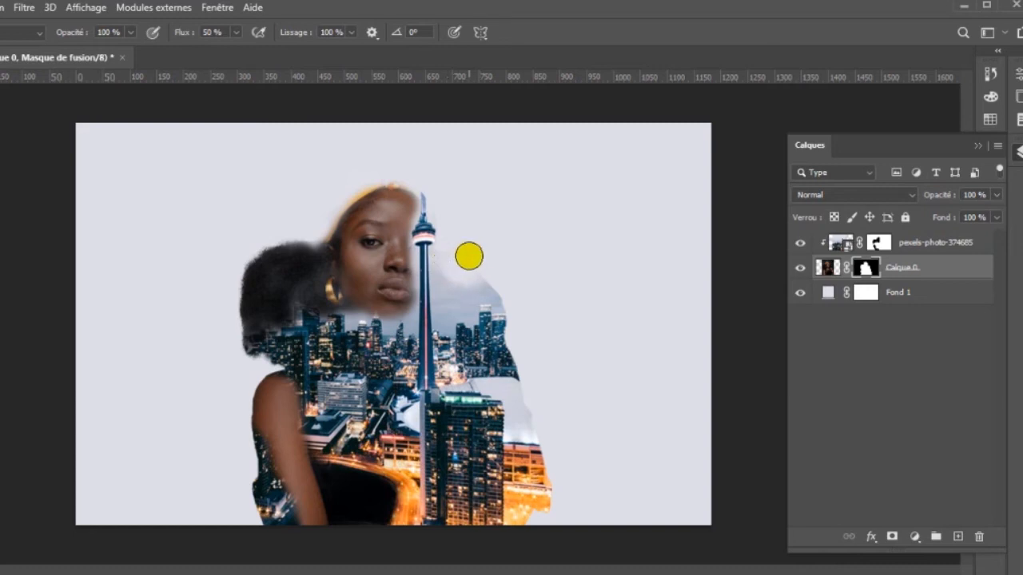
pyautogui.rightClick(468, 253)
pyautogui.moveTo(589, 294); pyautogui.dragTo(612, 292)
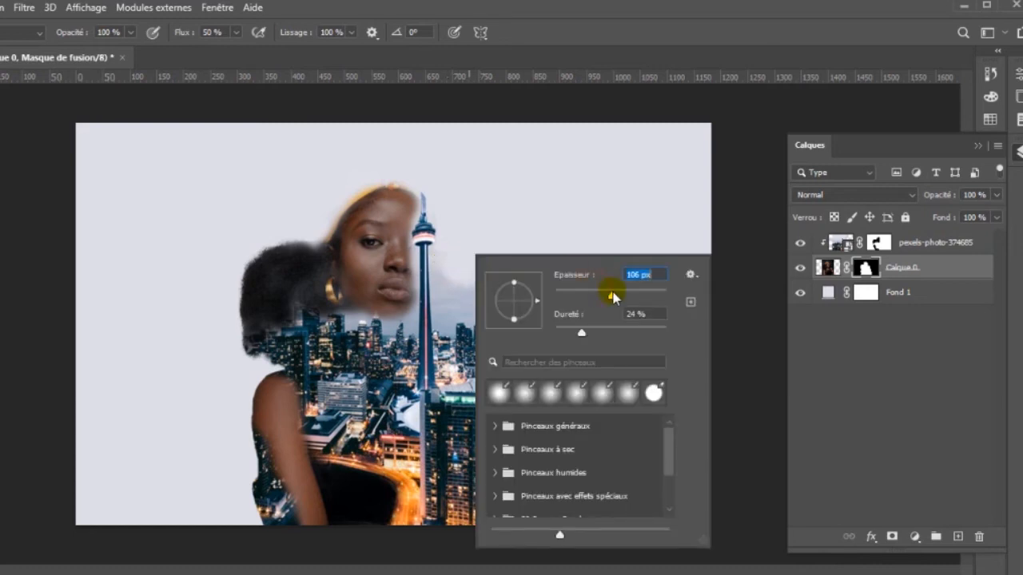
pyautogui.click(511, 200)
pyautogui.click(483, 267)
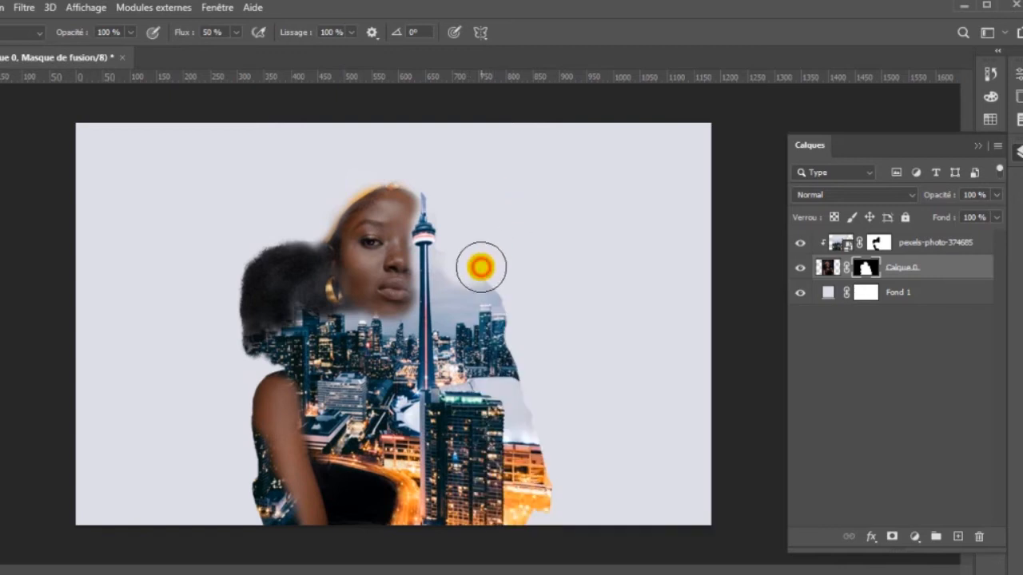
pyautogui.moveTo(480, 275)
pyautogui.mouseDown()
pyautogui.moveTo(463, 279)
pyautogui.moveTo(463, 260)
pyautogui.mouseUp()
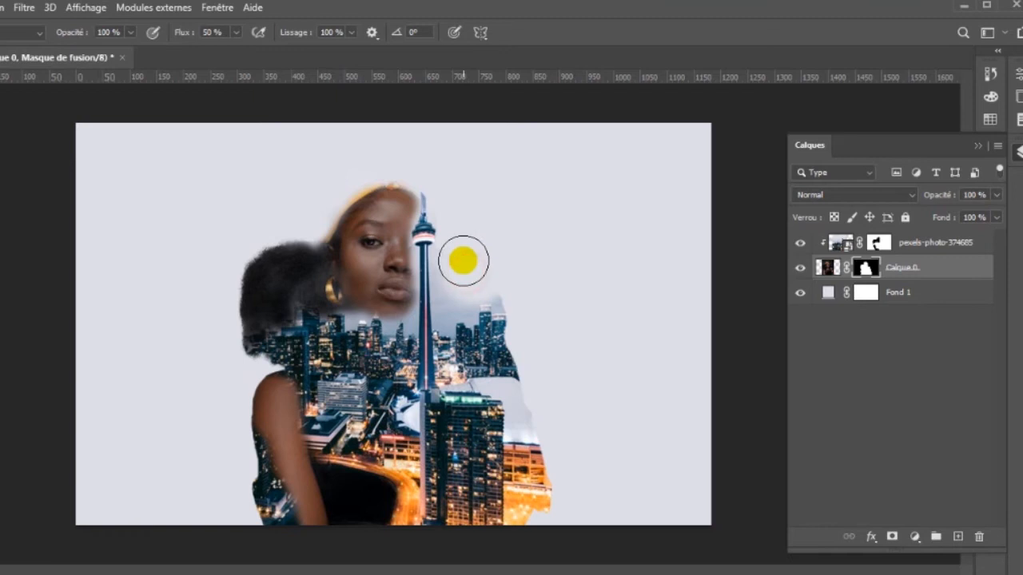
pyautogui.click(459, 285)
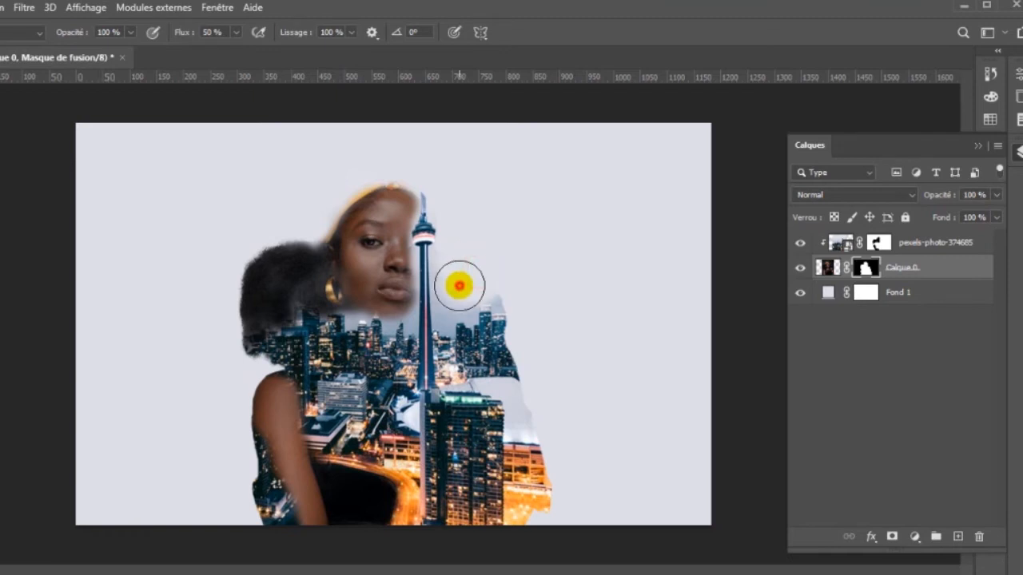
pyautogui.click(467, 258)
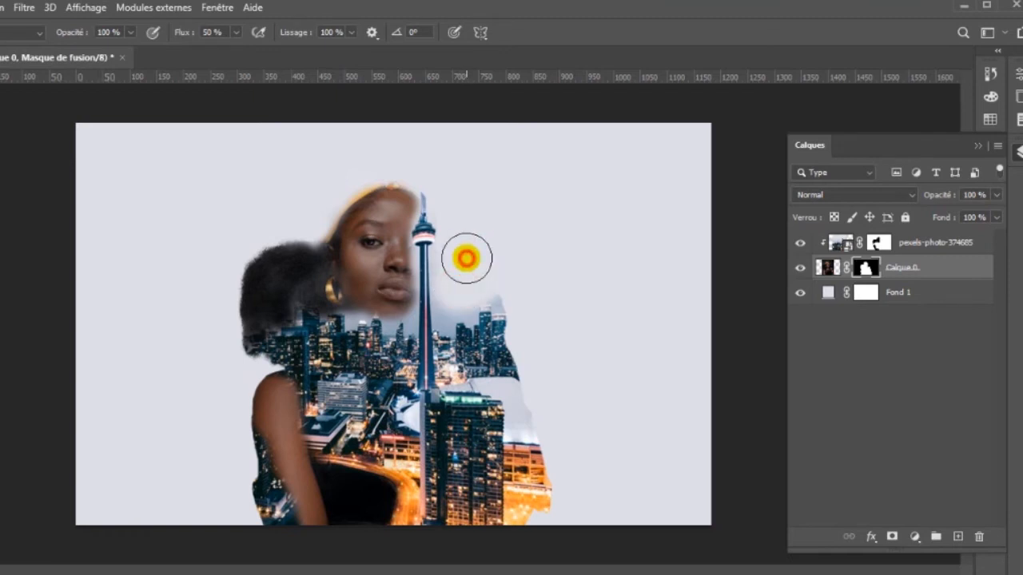
pyautogui.moveTo(465, 258); pyautogui.dragTo(468, 238)
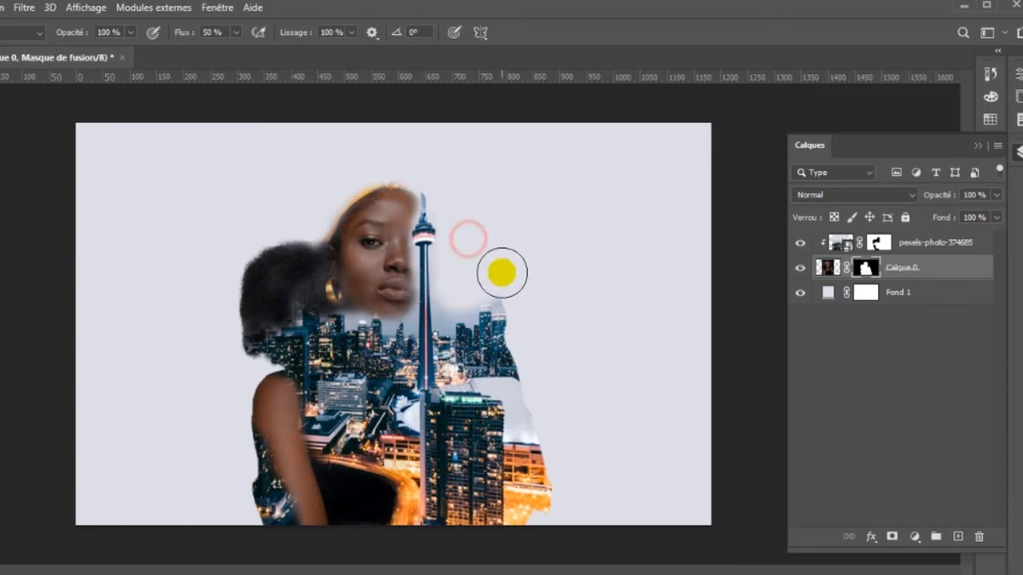
pyautogui.click(468, 276)
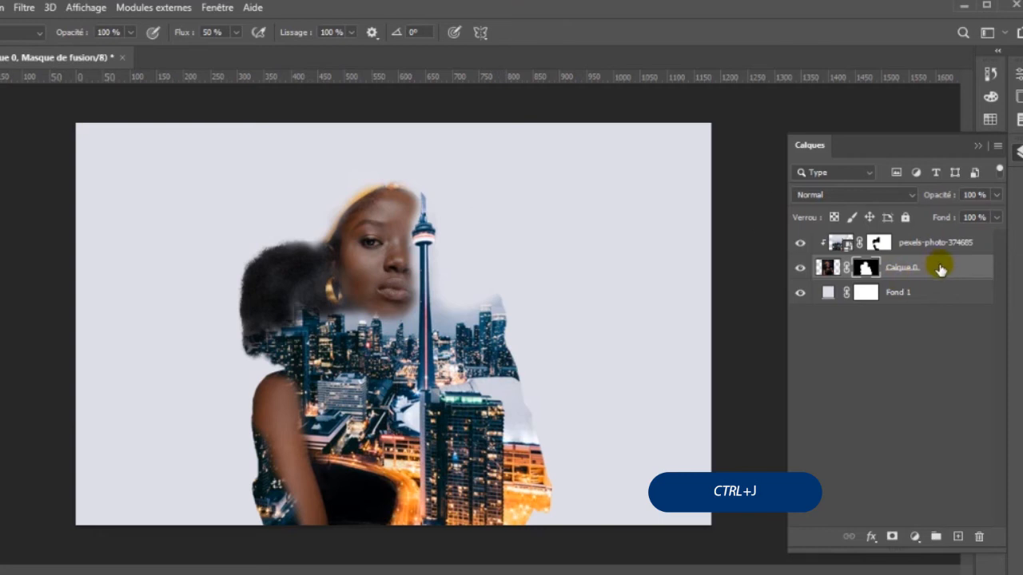
# Step: Duplicate the portrait layer Calque 0 with the original hidden, and desaturate the copy
pyautogui.hotkey('ctrl', 'j')
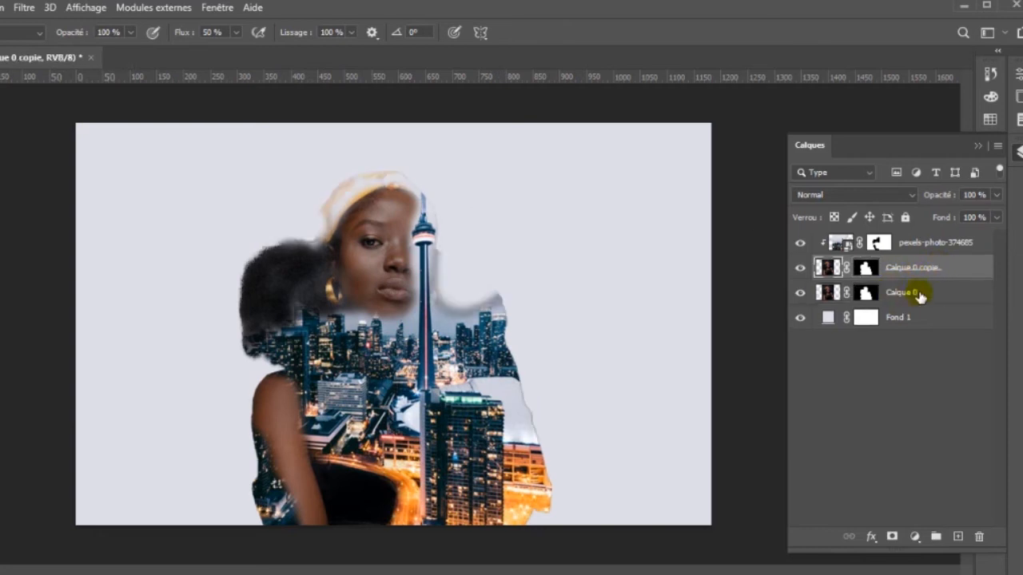
pyautogui.click(801, 293)
pyautogui.click(817, 268)
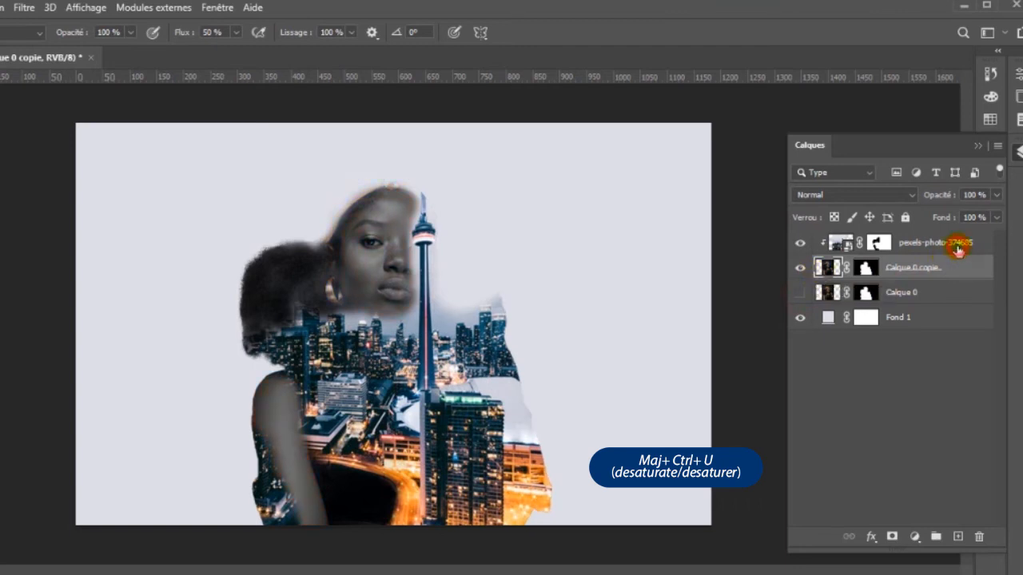
# Step: Add a Color Balance adjustment layer above the city photo and set the midtones' Cyan–Red value to +40
pyautogui.click(958, 250)
pyautogui.click(915, 537)
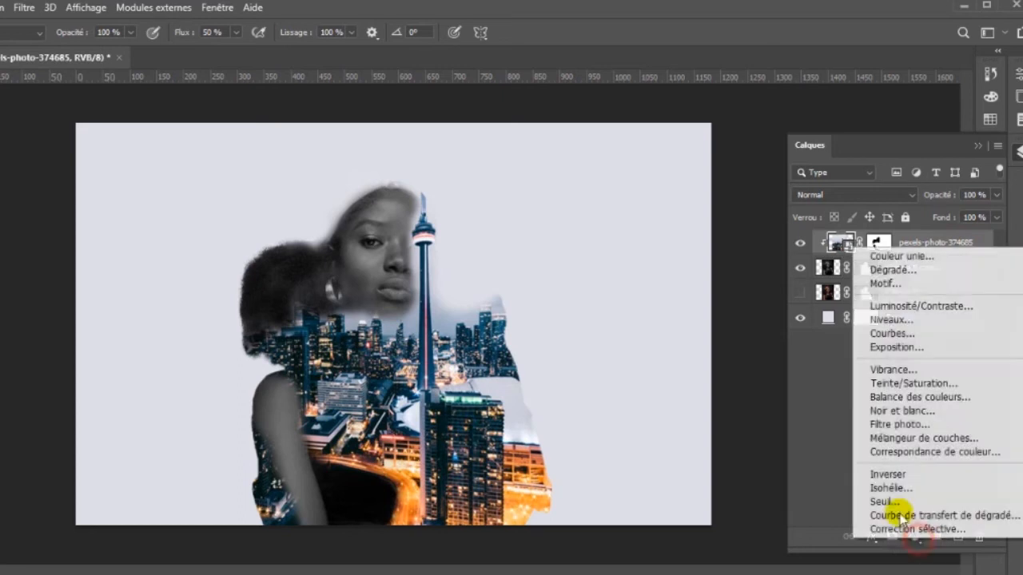
pyautogui.click(906, 397)
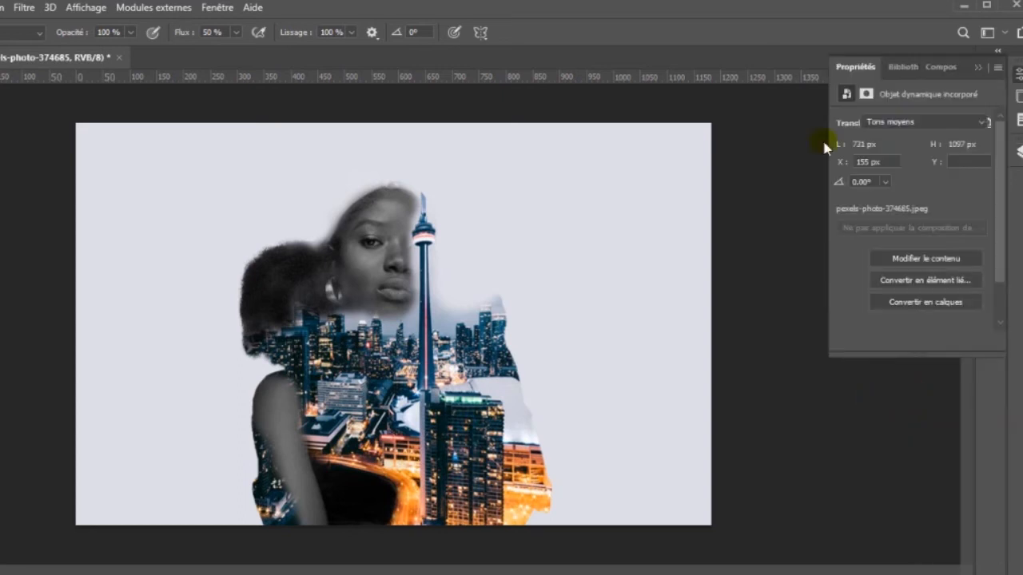
pyautogui.moveTo(858, 158); pyautogui.dragTo(913, 153)
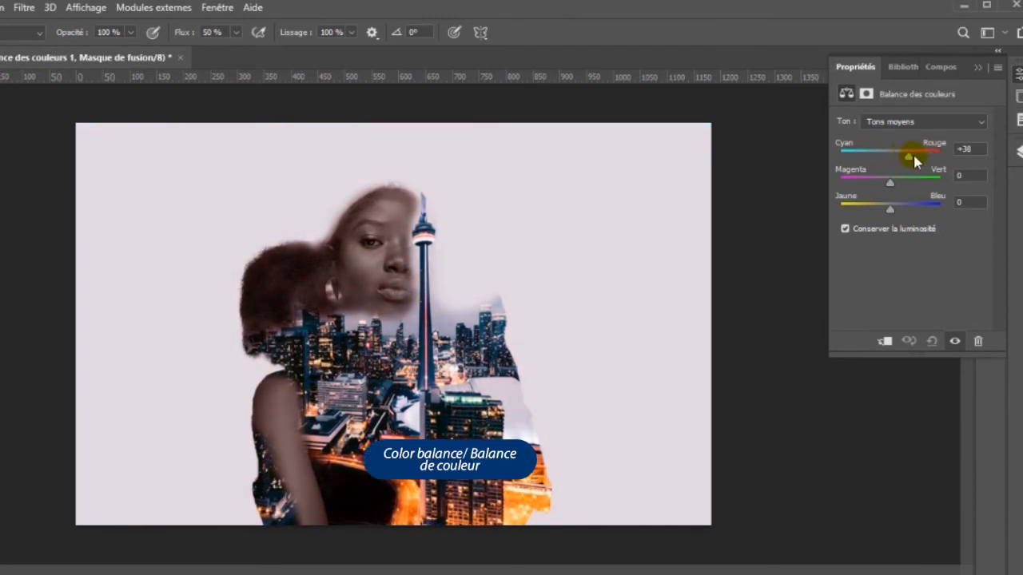
pyautogui.moveTo(916, 160)
pyautogui.mouseDown()
pyautogui.moveTo(864, 165)
pyautogui.moveTo(911, 164)
pyautogui.mouseUp()
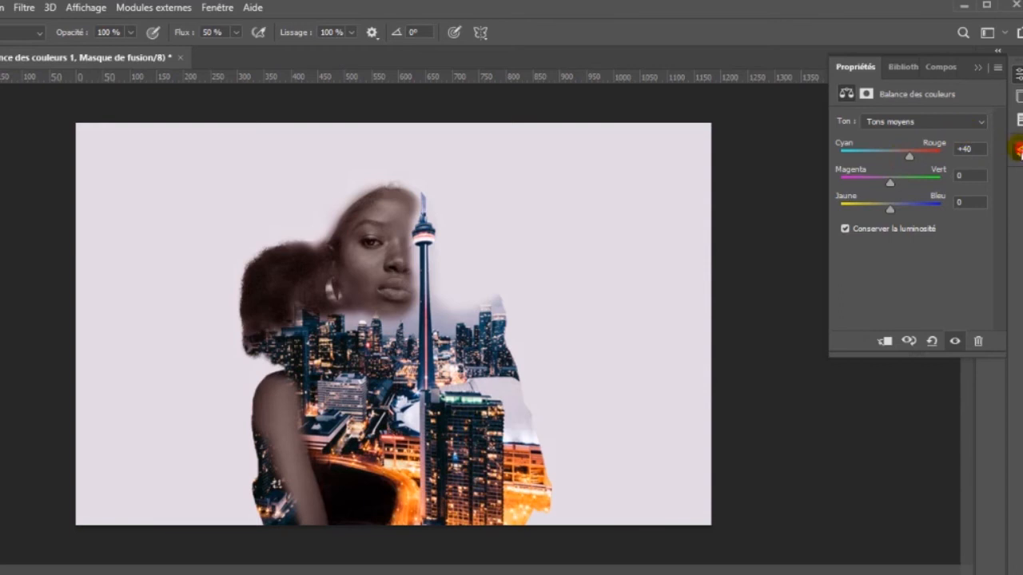
# Step: Add a Color Lookup adjustment layer on top of the stack with the FoggyNight.3DL LUT
pyautogui.click(1019, 150)
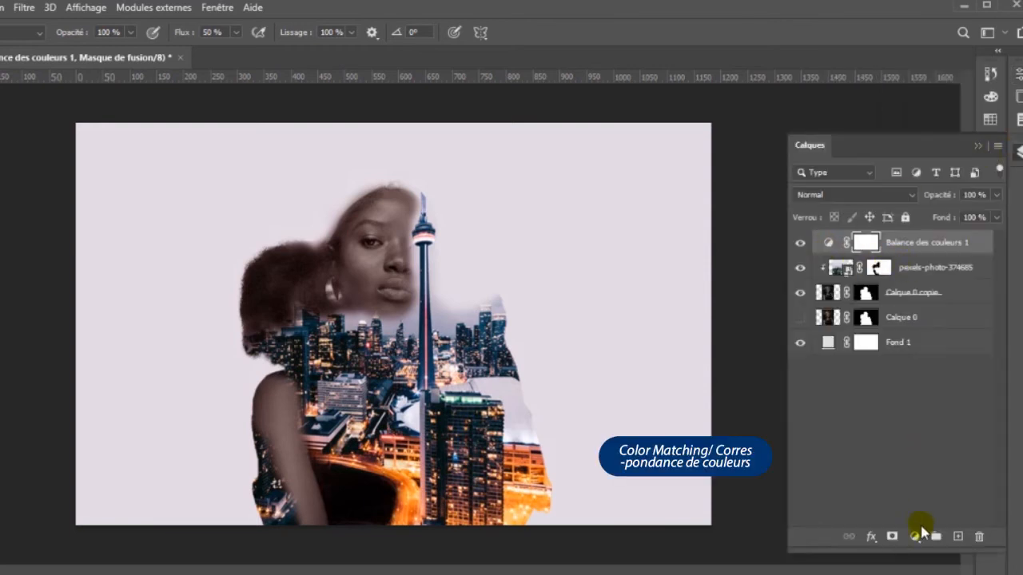
pyautogui.click(914, 536)
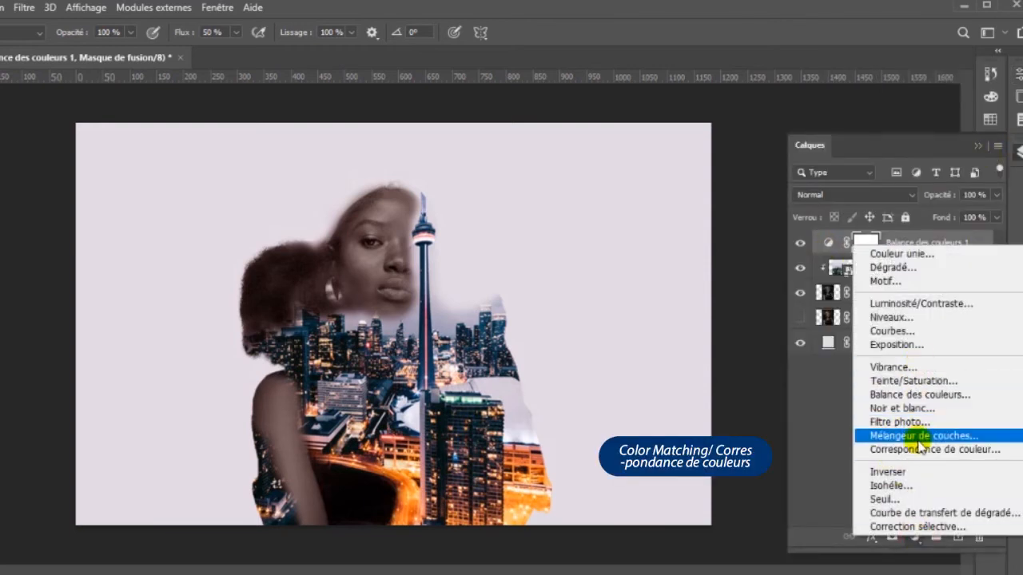
pyautogui.click(867, 450)
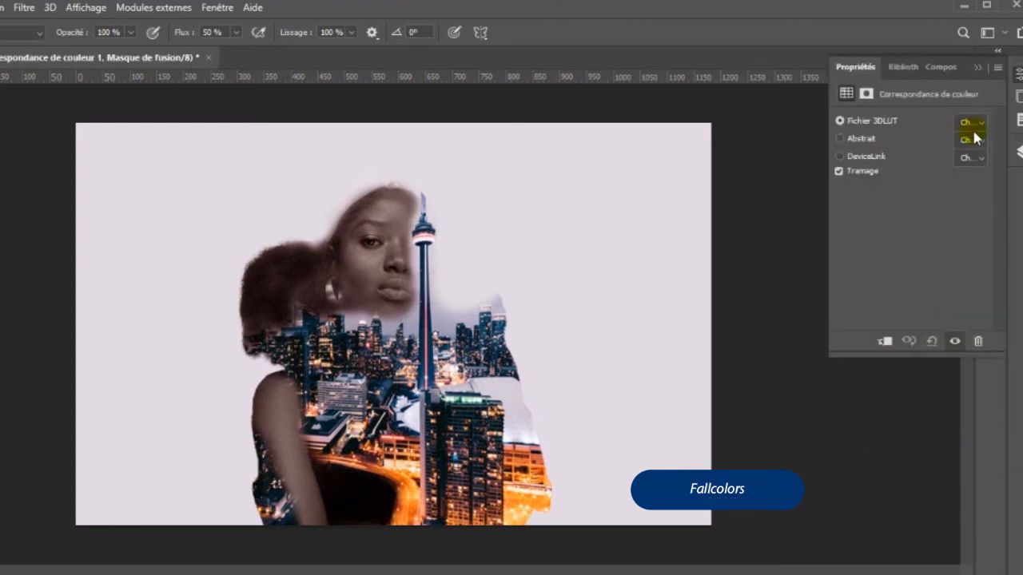
pyautogui.click(972, 122)
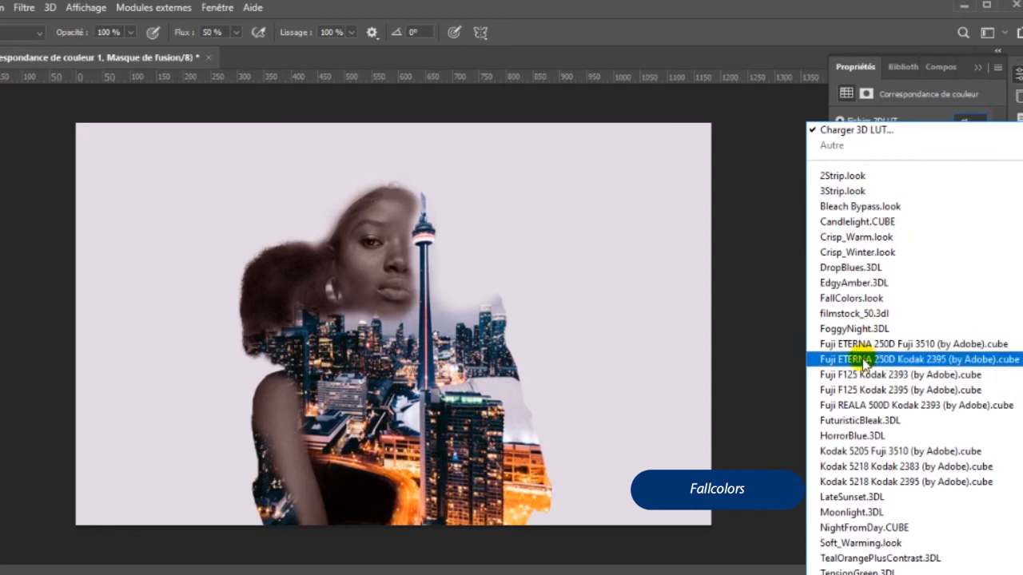
pyautogui.click(839, 328)
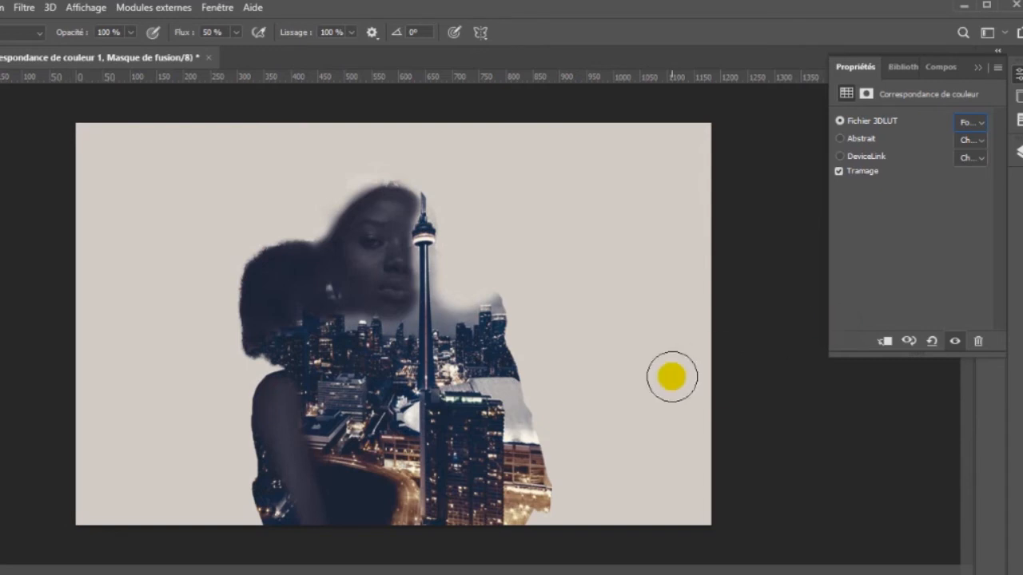
# Step: Change the Color Lookup adjustment's 3D LUT to Fuji F125 Kodak 2395 (by Adobe).cube
pyautogui.click(1019, 152)
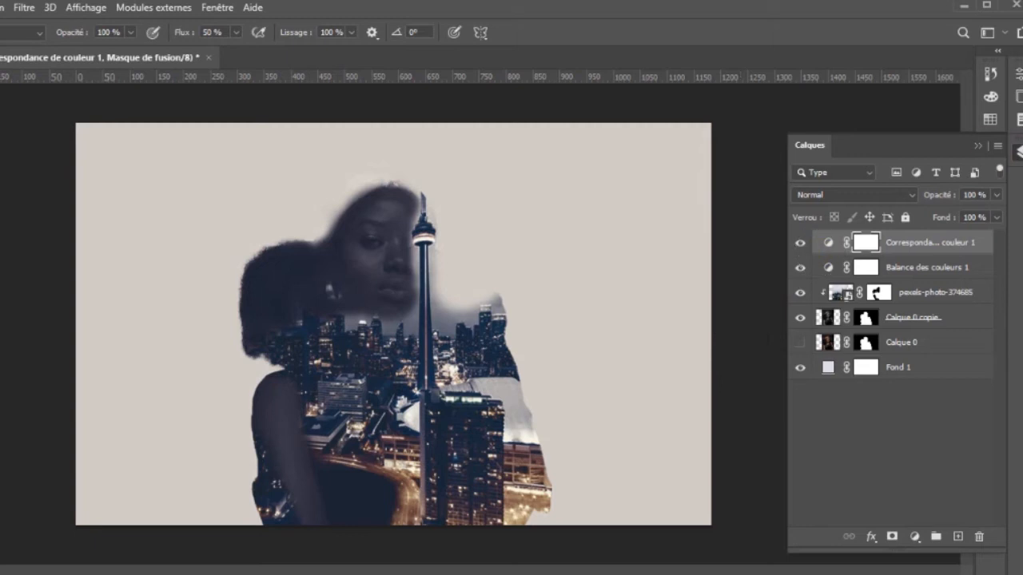
pyautogui.doubleClick(828, 244)
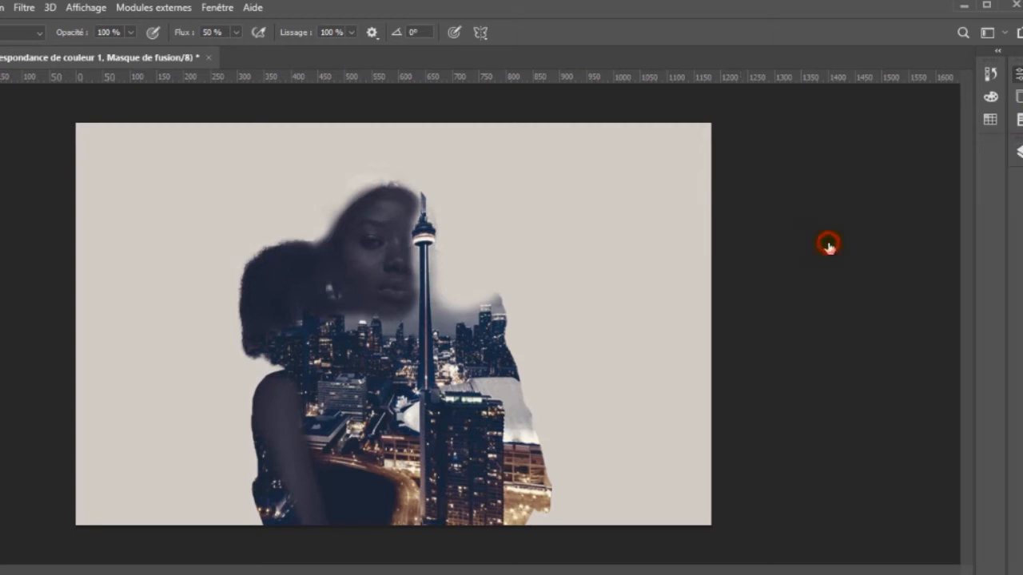
pyautogui.click(981, 124)
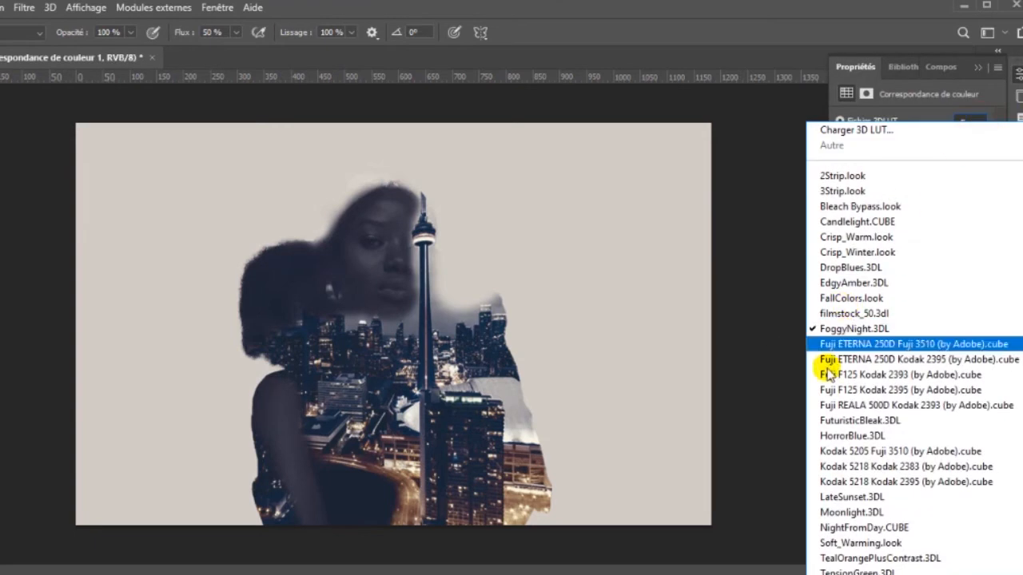
pyautogui.click(831, 390)
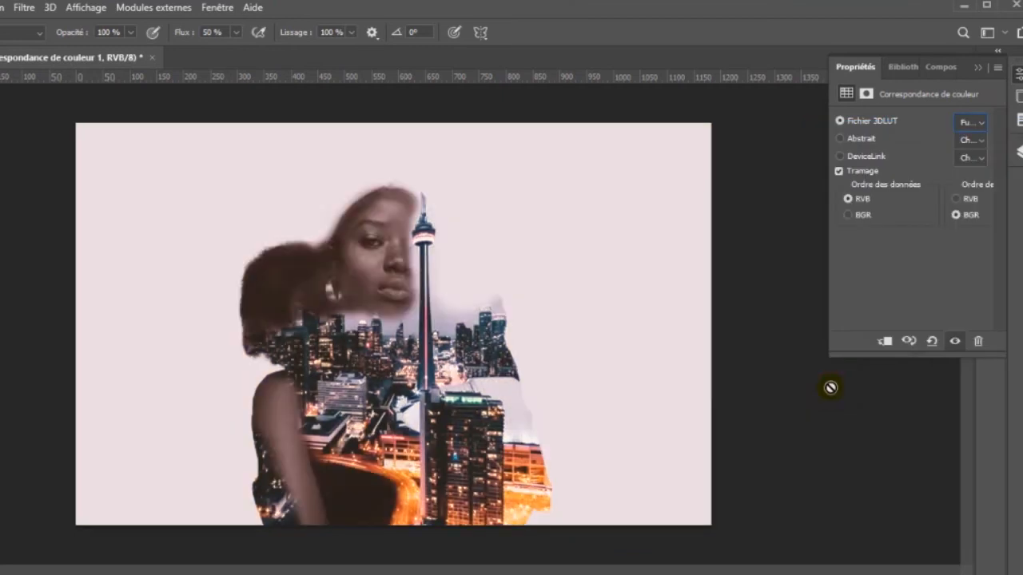
pyautogui.click(957, 215)
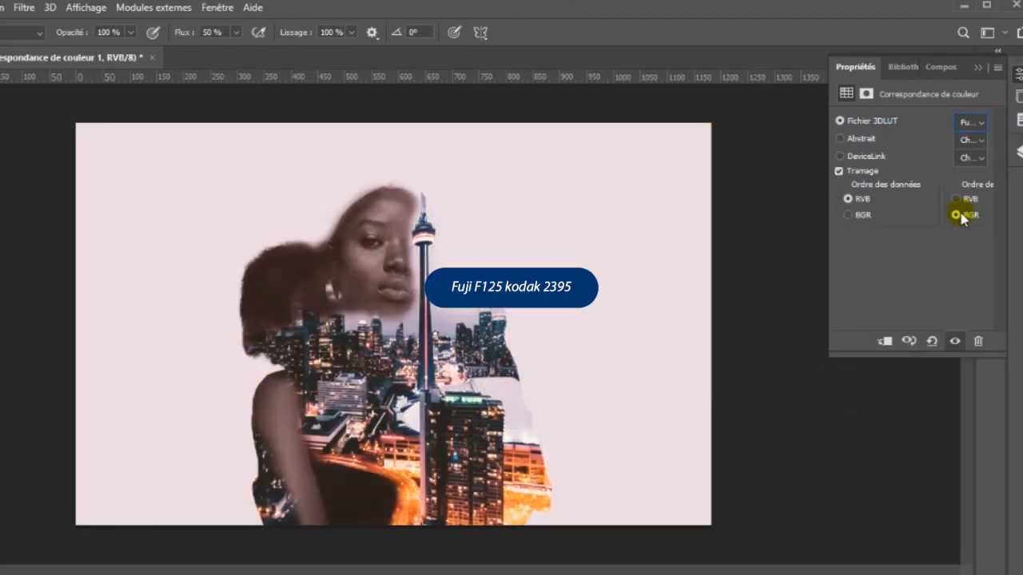
# Step: Show the original portrait layer Calque 0 and scale it up to about 118% behind the desaturated copy
pyautogui.click(1019, 151)
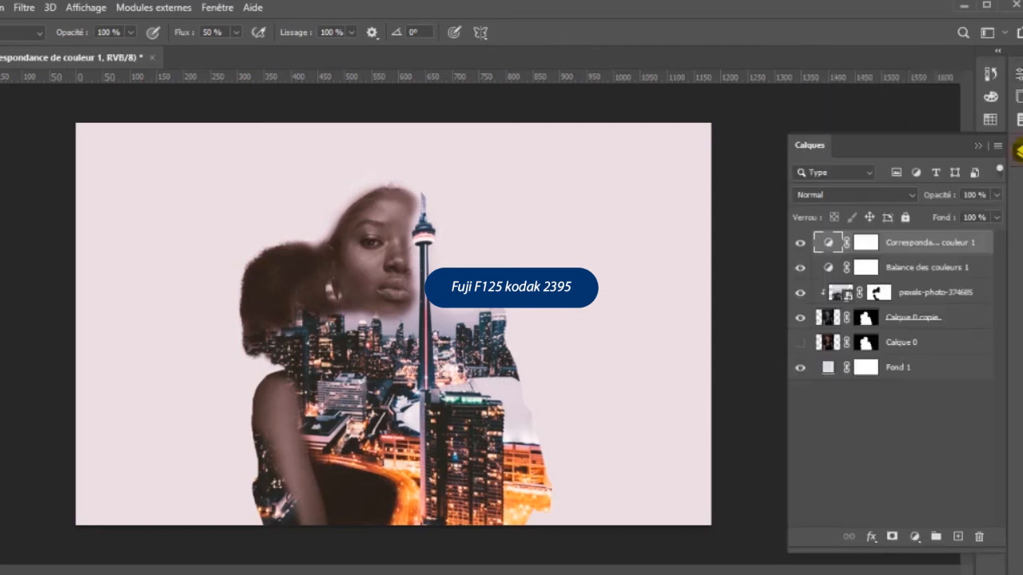
pyautogui.click(802, 345)
pyautogui.click(908, 343)
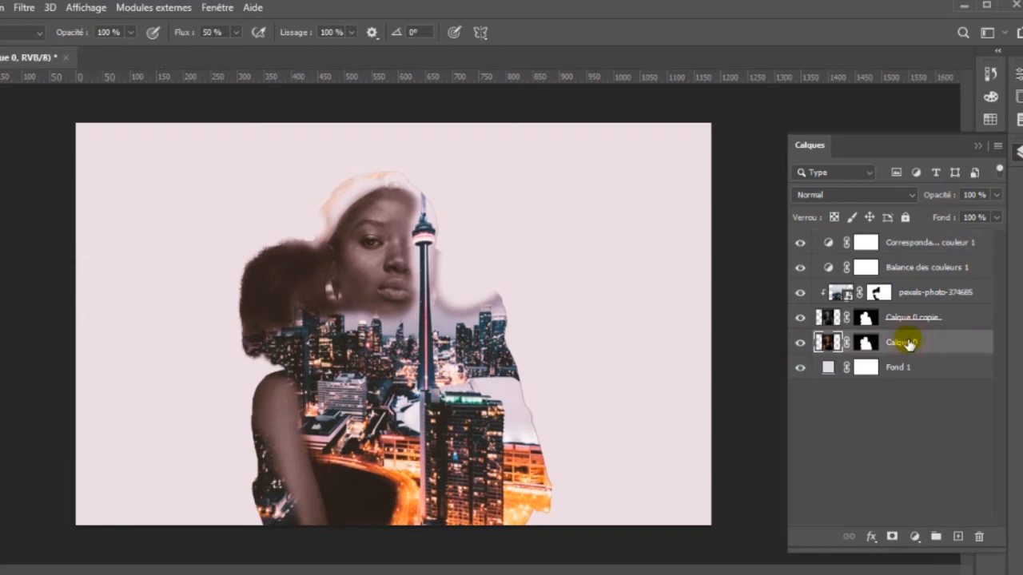
pyautogui.hotkey('ctrl', 't')
pyautogui.moveTo(548, 527); pyautogui.dragTo(589, 556)
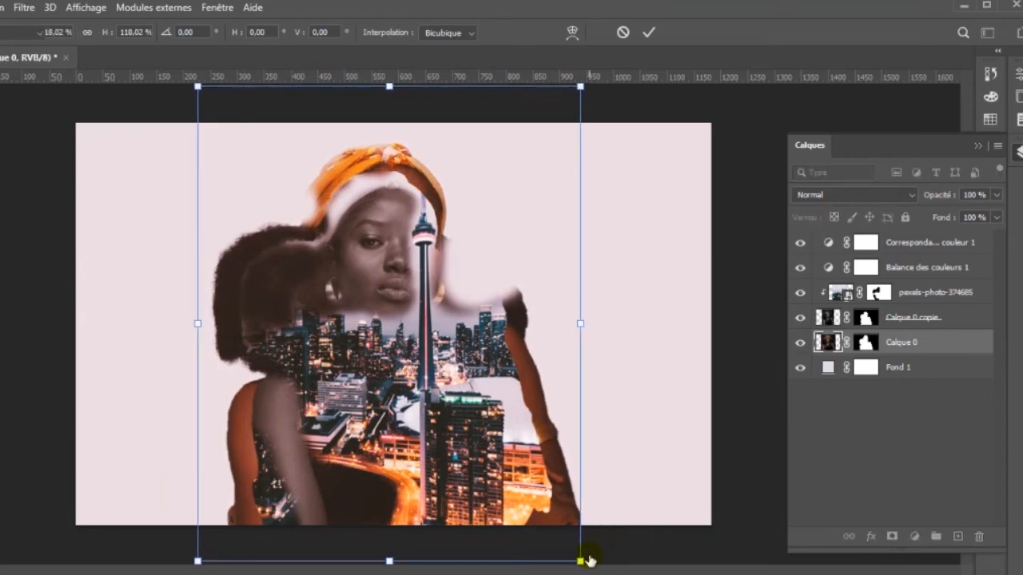
pyautogui.press('Return')
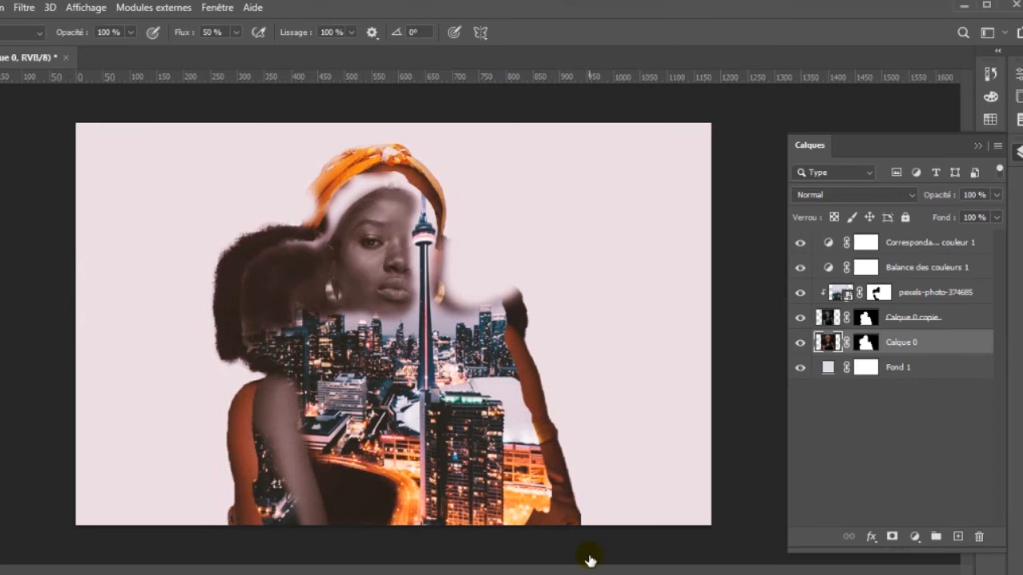
# Step: Set the blend mode of Calque 0 to Fondu with its layer mask active
pyautogui.click(868, 345)
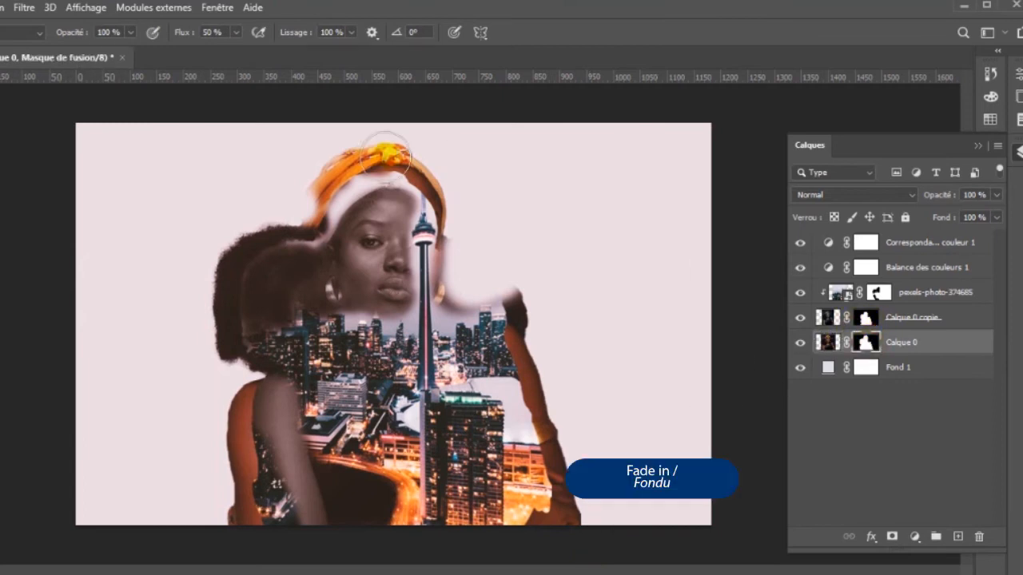
pyautogui.click(405, 240)
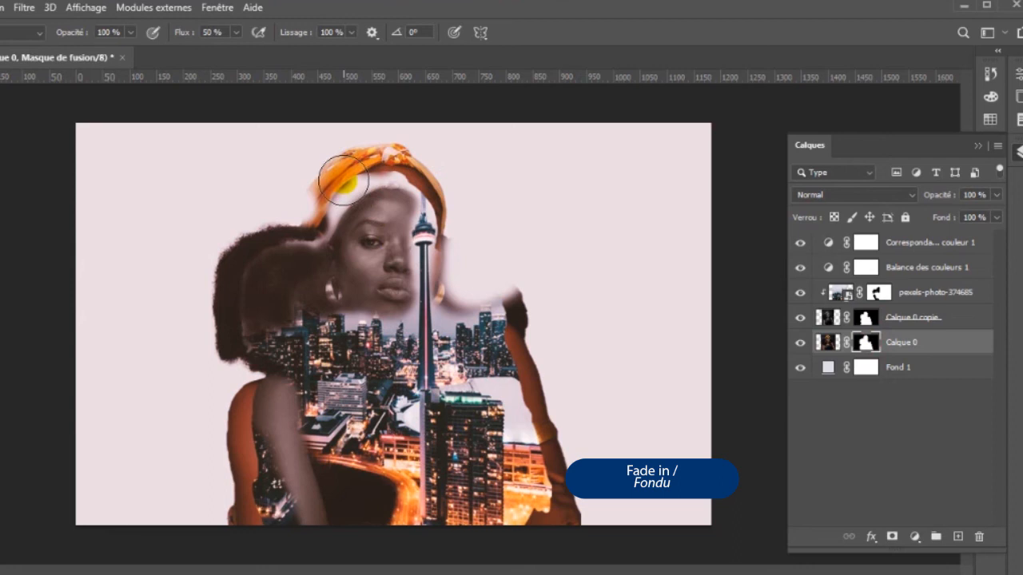
pyautogui.click(904, 191)
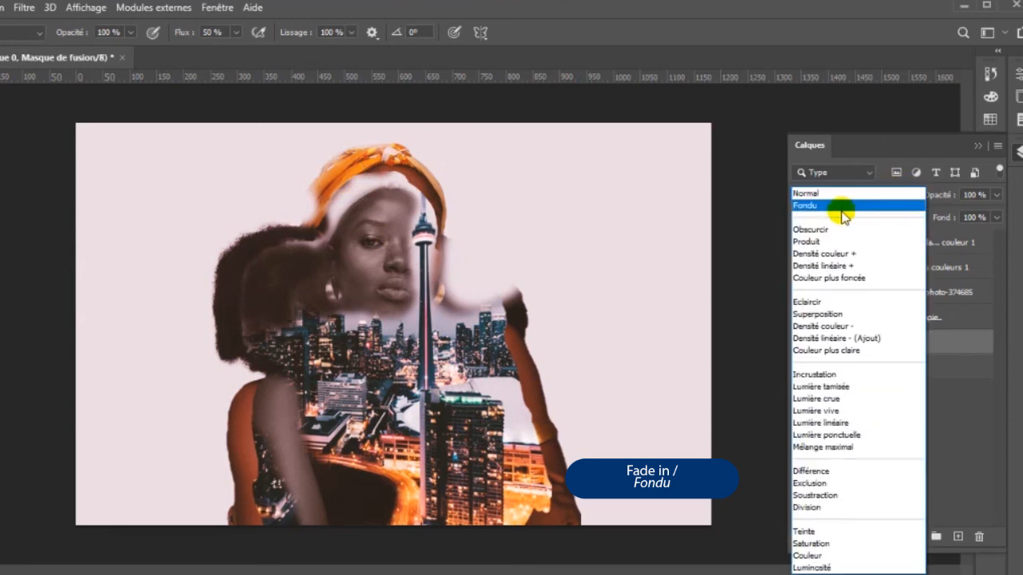
pyautogui.click(904, 201)
# Step: Brush over Calque 0's layer mask around the hair, arms and headscarf to break the enlarged portrait's edges into scattered grains
pyautogui.moveTo(391, 164)
pyautogui.mouseDown()
pyautogui.moveTo(355, 174)
pyautogui.moveTo(346, 199)
pyautogui.moveTo(322, 199)
pyautogui.moveTo(221, 280)
pyautogui.moveTo(230, 346)
pyautogui.moveTo(268, 374)
pyautogui.moveTo(228, 410)
pyautogui.moveTo(249, 505)
pyautogui.moveTo(243, 517)
pyautogui.moveTo(224, 484)
pyautogui.moveTo(221, 439)
pyautogui.moveTo(240, 383)
pyautogui.mouseUp()
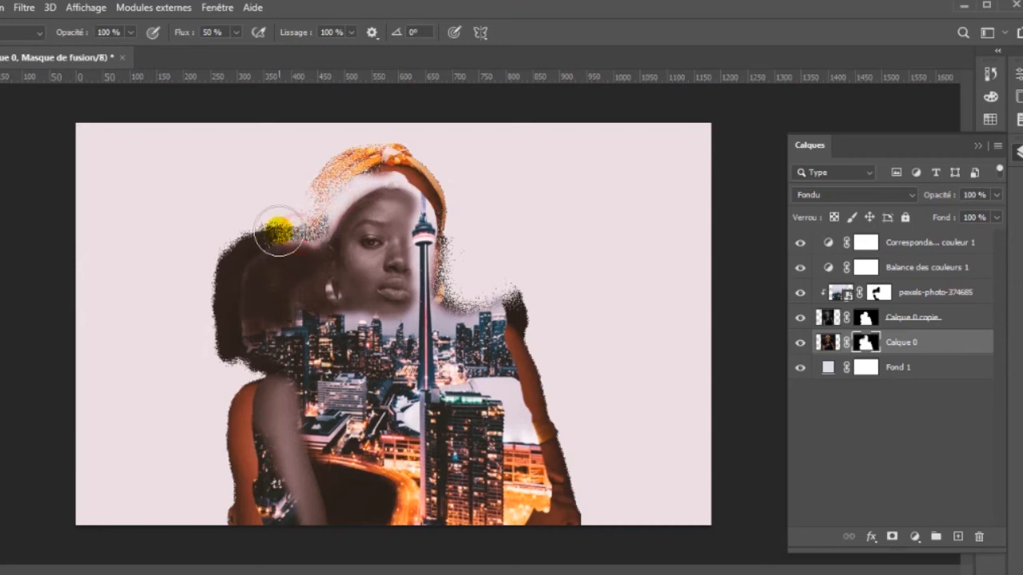
pyautogui.press('b')
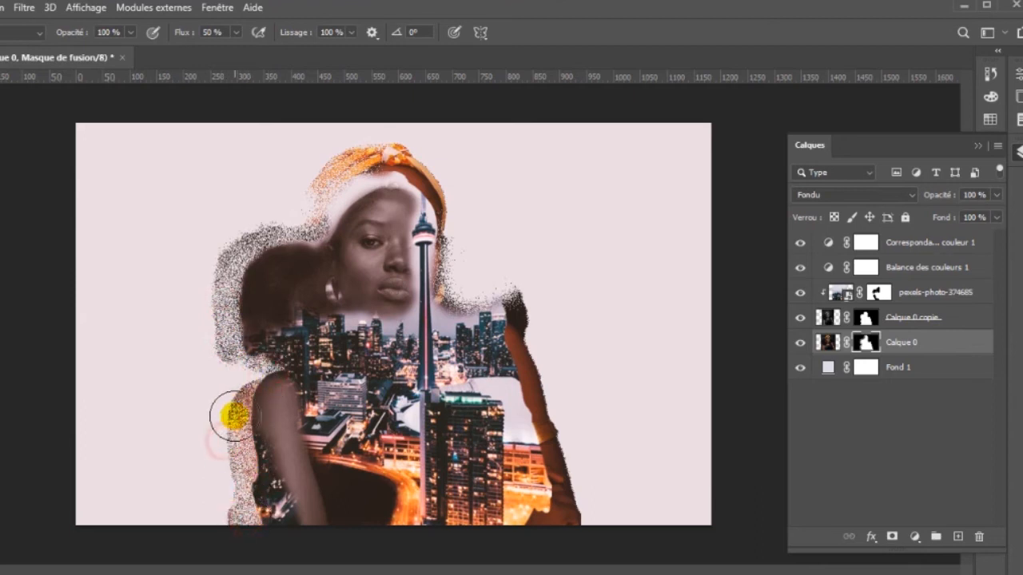
pyautogui.moveTo(583, 480)
pyautogui.mouseDown()
pyautogui.moveTo(532, 525)
pyautogui.moveTo(555, 518)
pyautogui.moveTo(565, 532)
pyautogui.moveTo(578, 497)
pyautogui.moveTo(554, 472)
pyautogui.moveTo(567, 448)
pyautogui.moveTo(523, 374)
pyautogui.moveTo(531, 348)
pyautogui.moveTo(517, 335)
pyautogui.moveTo(516, 297)
pyautogui.moveTo(580, 528)
pyautogui.moveTo(530, 520)
pyautogui.mouseUp()
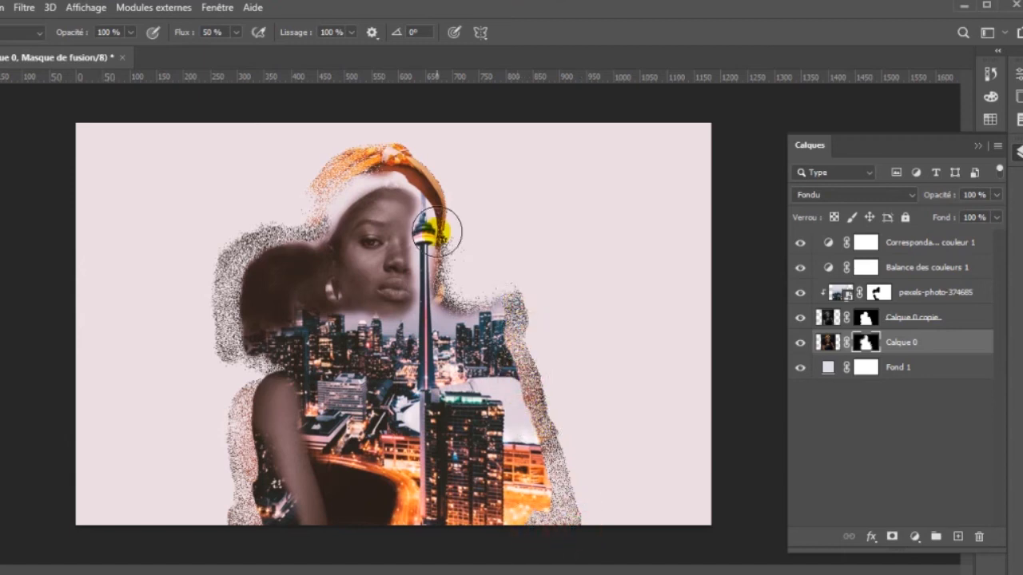
pyautogui.moveTo(429, 194)
pyautogui.mouseDown()
pyautogui.moveTo(418, 162)
pyautogui.moveTo(410, 174)
pyautogui.moveTo(372, 169)
pyautogui.moveTo(418, 160)
pyautogui.moveTo(449, 190)
pyautogui.mouseUp()
pyautogui.click(448, 190)
pyautogui.moveTo(372, 127)
pyautogui.mouseDown()
pyautogui.moveTo(349, 148)
pyautogui.moveTo(344, 165)
pyautogui.moveTo(329, 165)
pyautogui.moveTo(405, 147)
pyautogui.mouseUp()
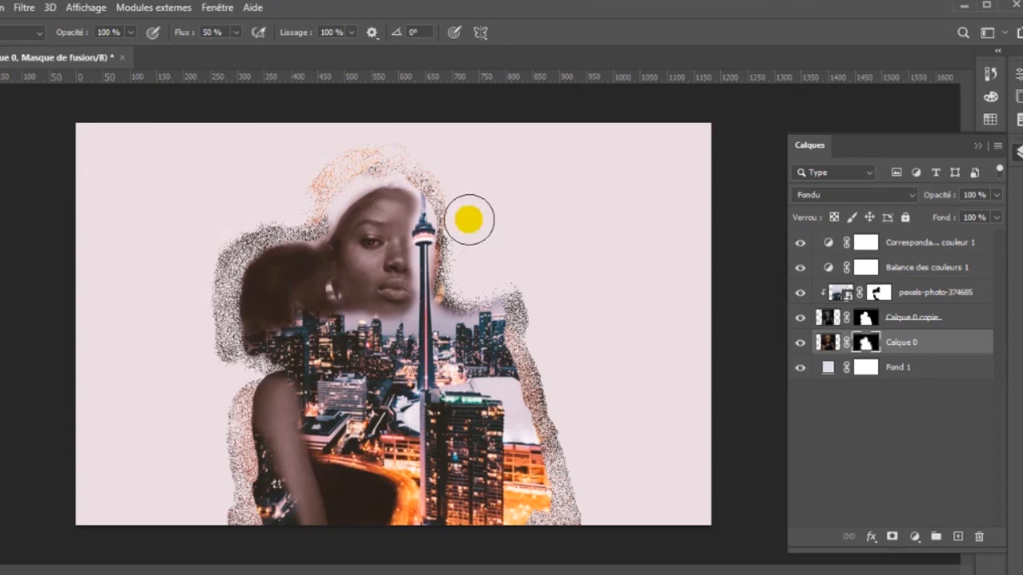
pyautogui.moveTo(432, 153)
pyautogui.mouseDown()
pyautogui.moveTo(456, 233)
pyautogui.moveTo(452, 297)
pyautogui.moveTo(454, 199)
pyautogui.mouseUp()
pyautogui.moveTo(486, 539); pyautogui.dragTo(487, 542)
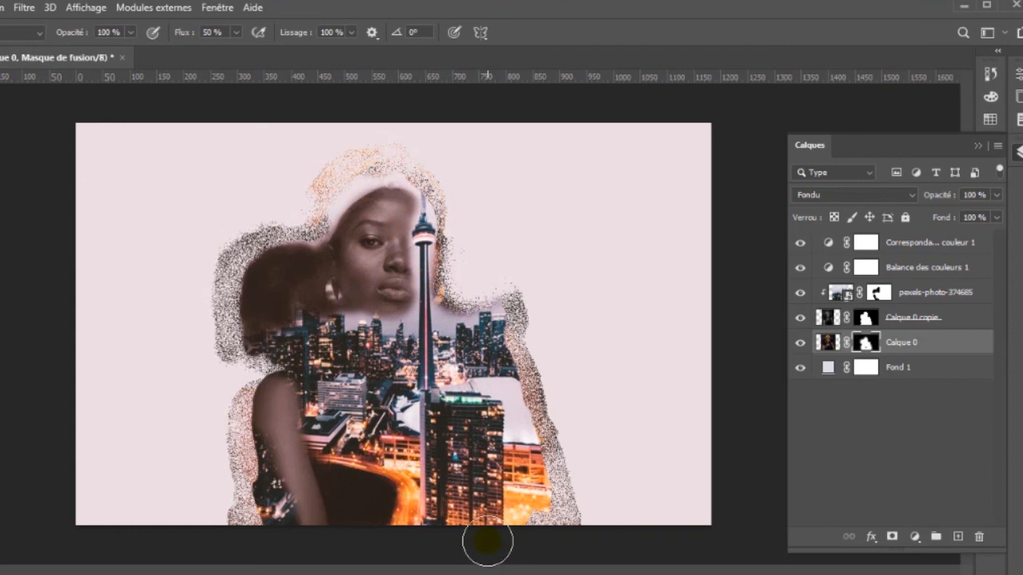
# Step: Add a Gradient Overlay layer style to Calque 0, leaving Color Overlay off
pyautogui.doubleClick(949, 348)
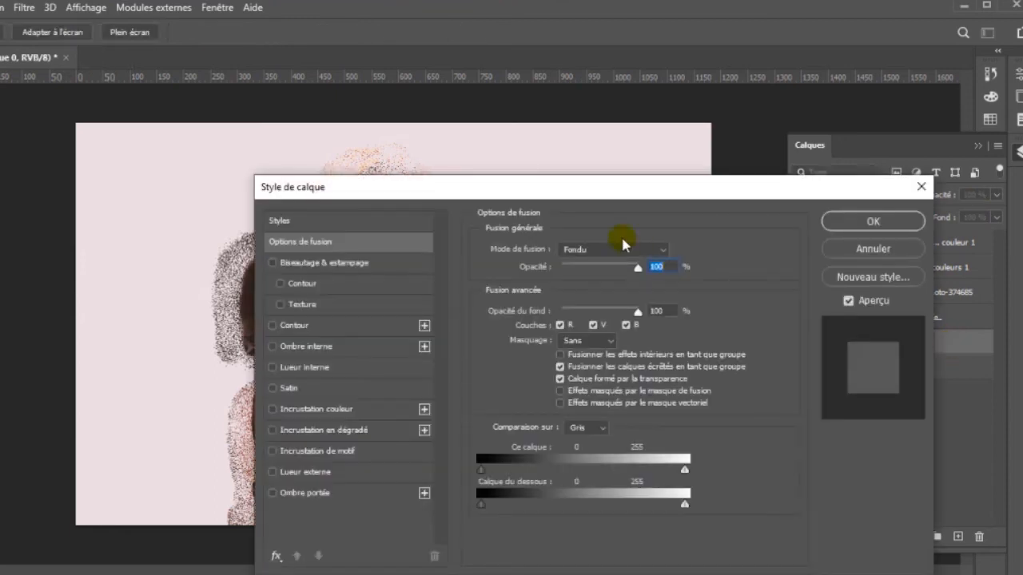
pyautogui.moveTo(639, 190); pyautogui.dragTo(749, 51)
pyautogui.click(485, 268)
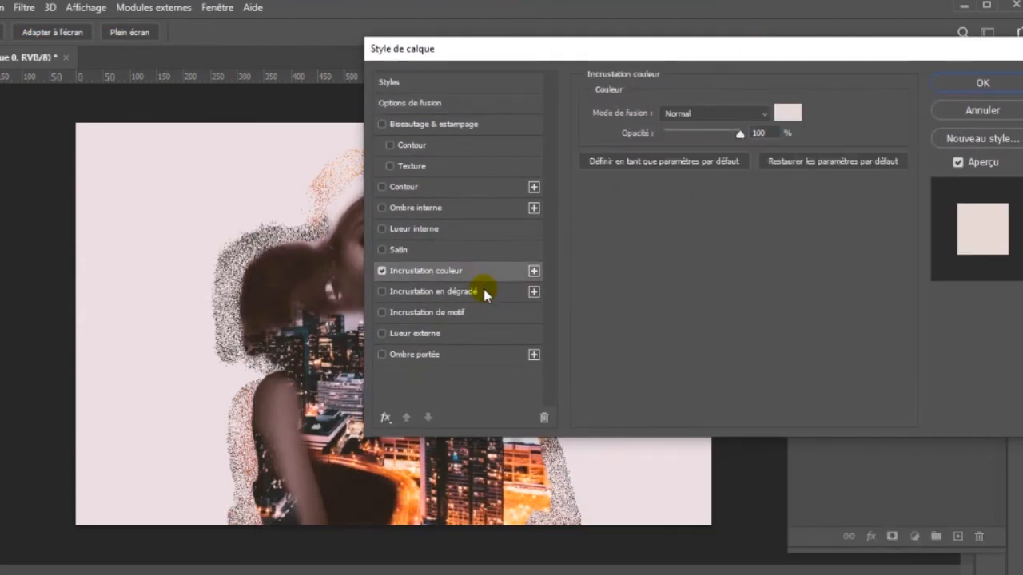
pyautogui.click(484, 291)
pyautogui.click(383, 272)
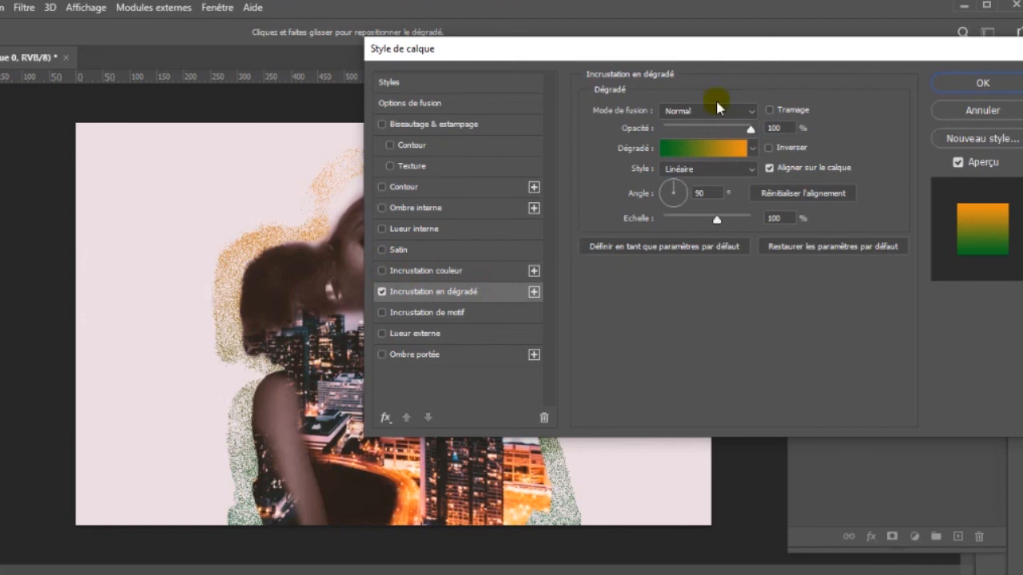
pyautogui.click(775, 51)
pyautogui.moveTo(761, 66); pyautogui.dragTo(854, 78)
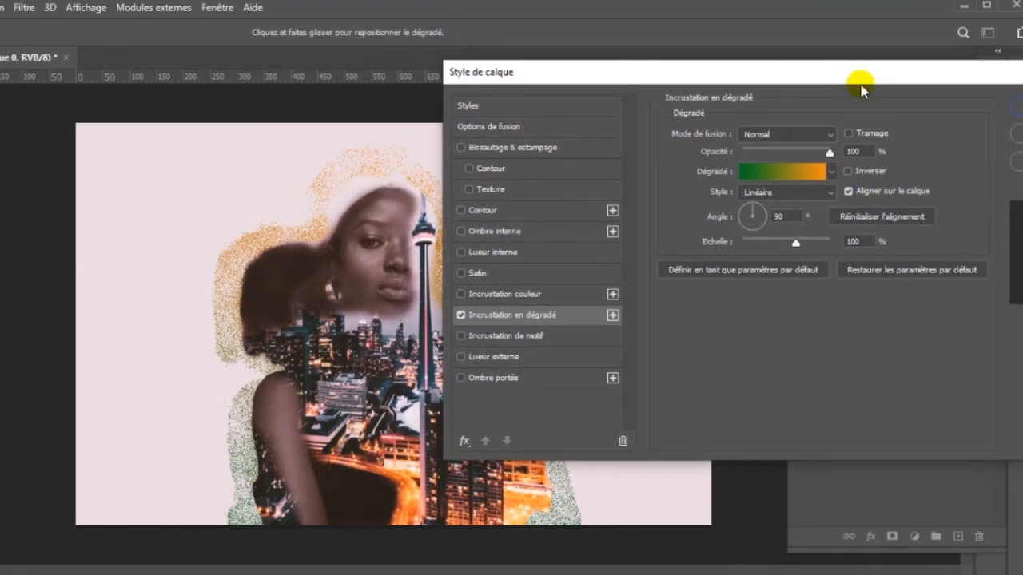
# Step: Set the overlay gradient's starting color stop to dark brown 271f1a, sampled from the dark area in the image, and apply the layer style
pyautogui.click(749, 181)
pyautogui.click(560, 453)
pyautogui.click(622, 524)
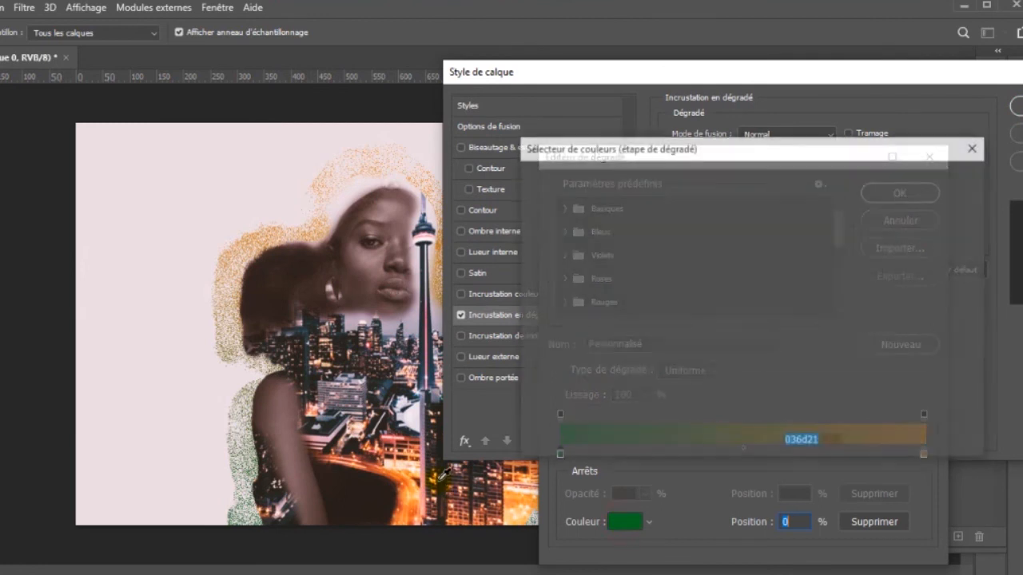
pyautogui.click(412, 510)
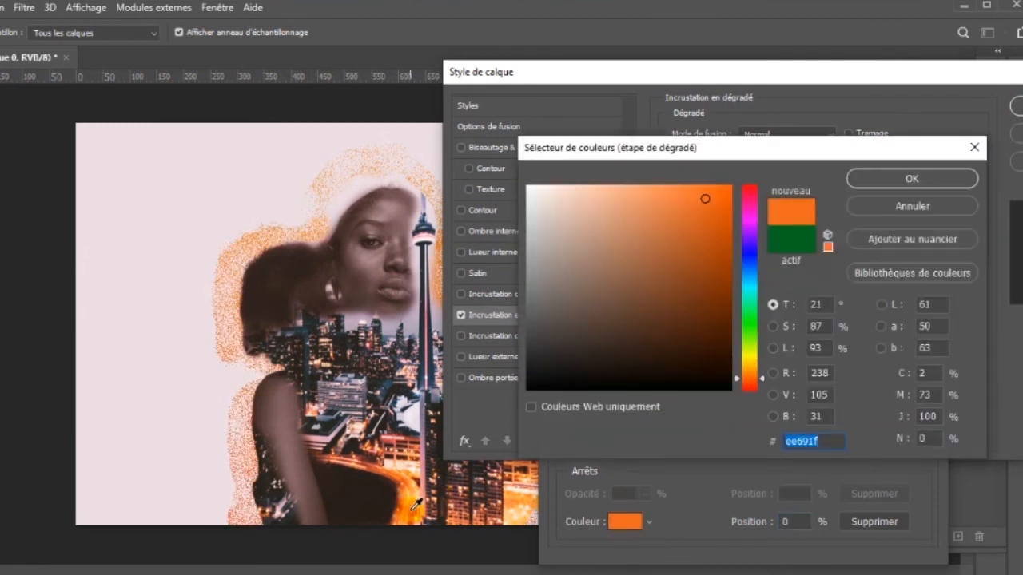
pyautogui.click(716, 266)
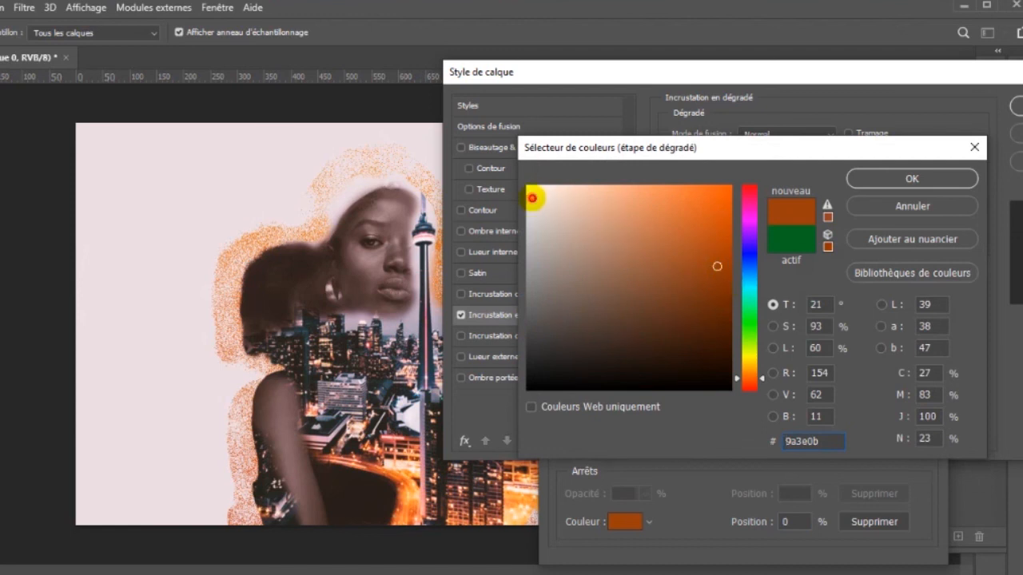
pyautogui.click(531, 198)
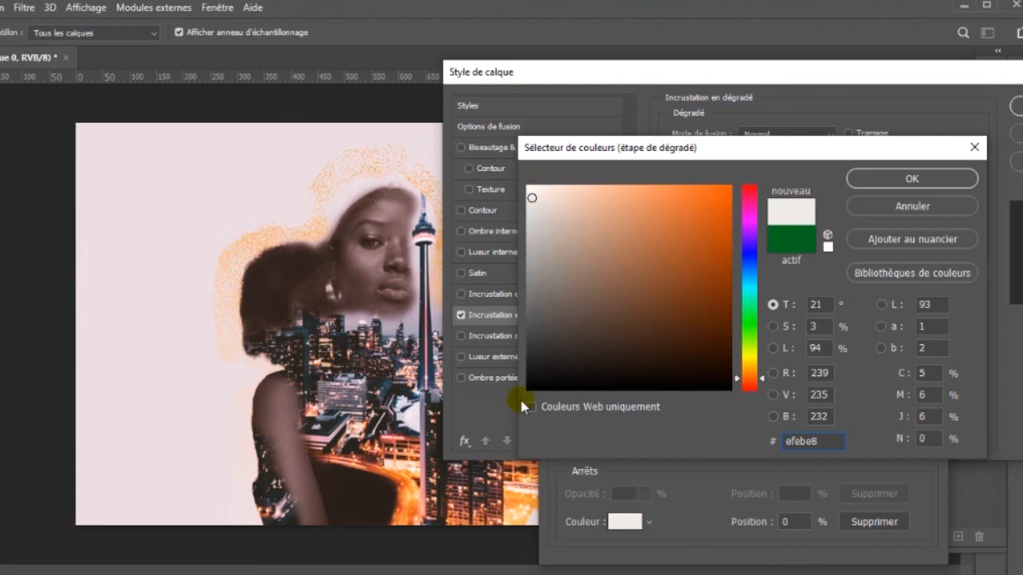
pyautogui.click(351, 492)
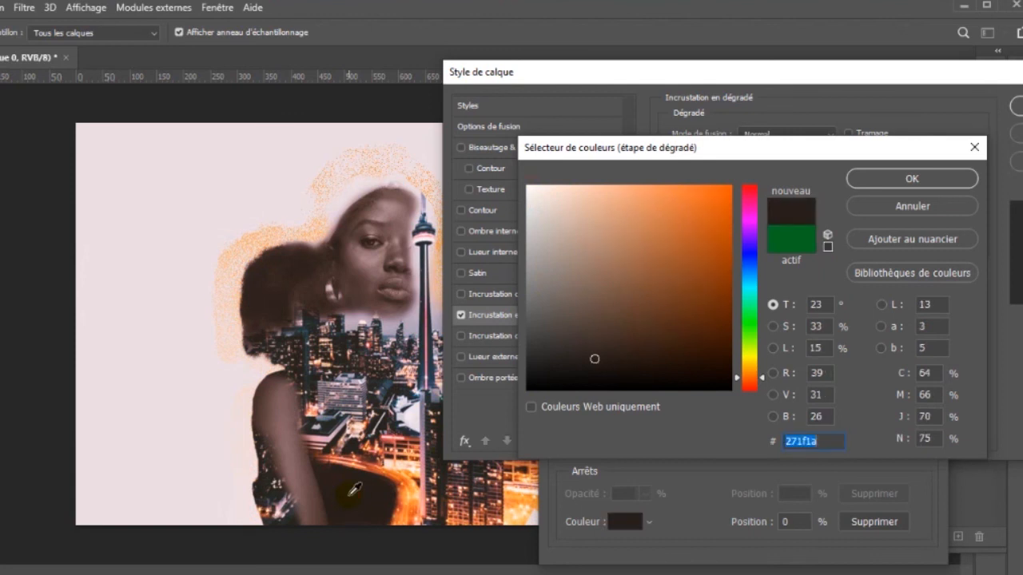
pyautogui.click(907, 180)
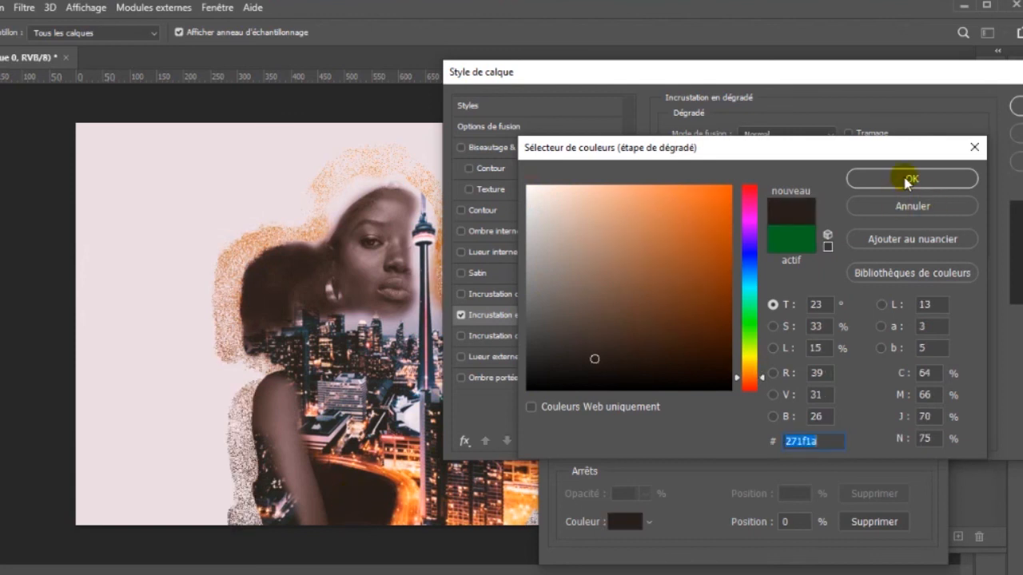
pyautogui.click(892, 192)
pyautogui.moveTo(929, 67); pyautogui.dragTo(768, 104)
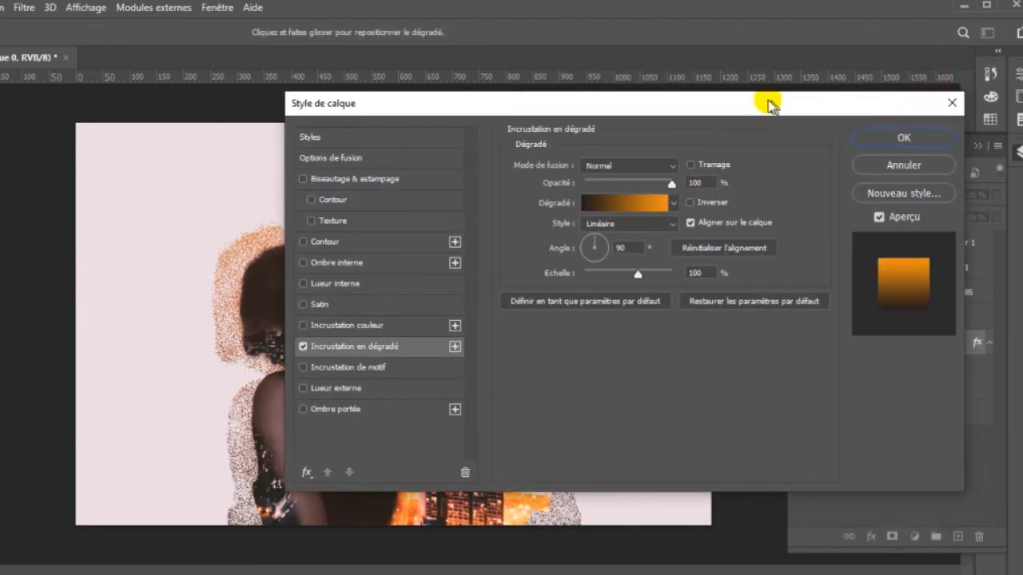
pyautogui.click(915, 138)
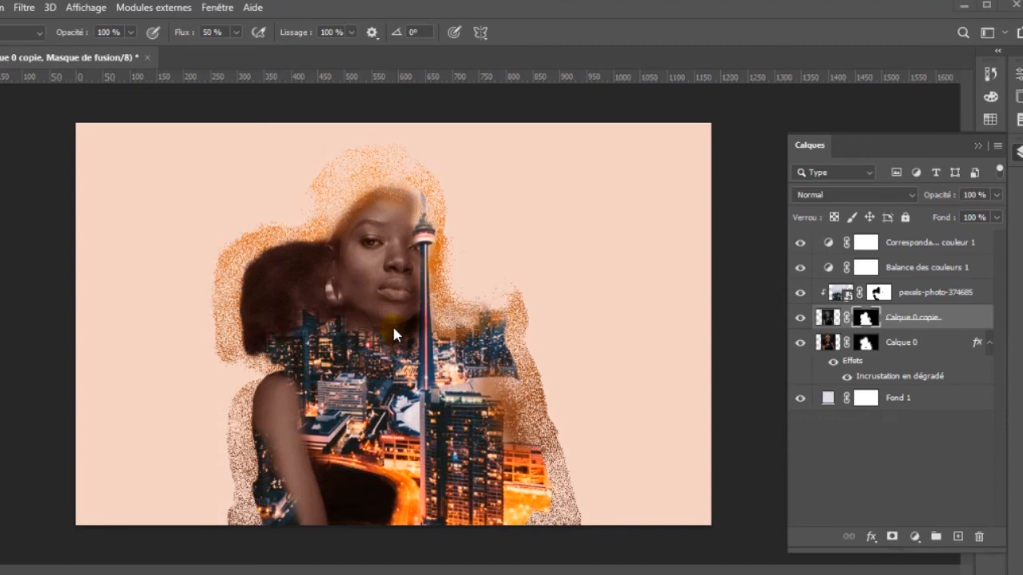
# Step: Target the layer mask of the pexels-photo-374685 city layer for brush touch-ups over the woman's face
pyautogui.click(800, 293)
pyautogui.click(868, 322)
pyautogui.click(878, 292)
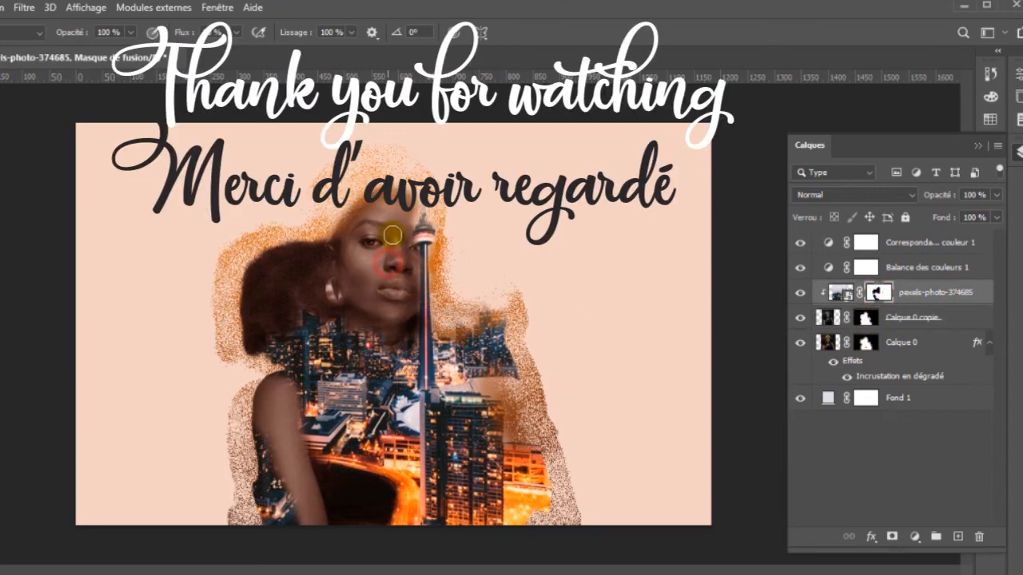